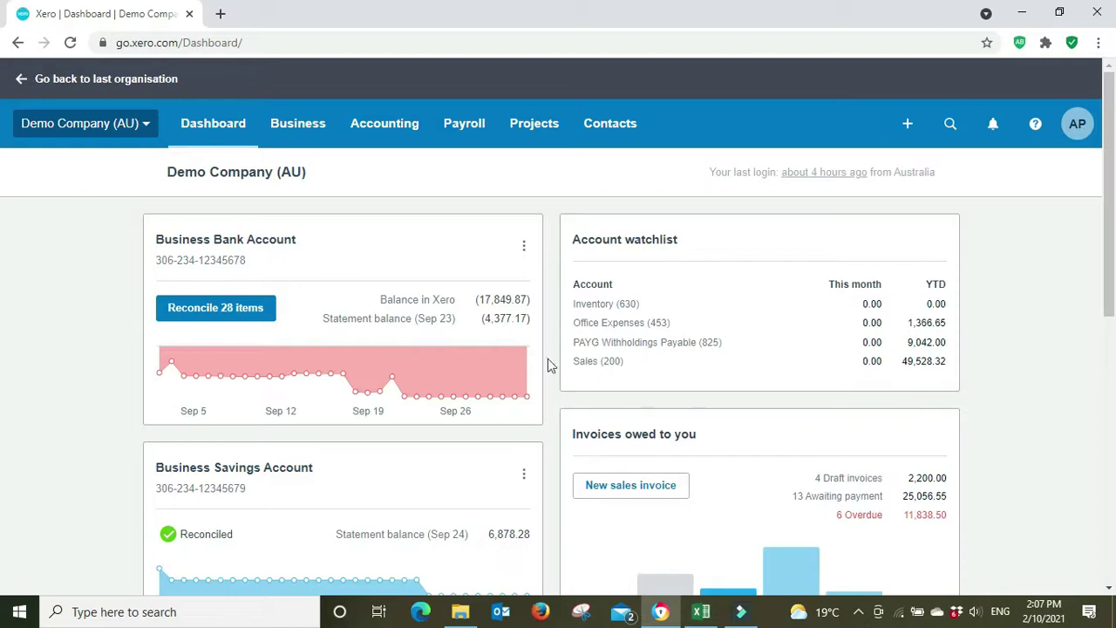
Go to Accounting > Find and recode, then close the reopened Accounting menu
left_click(406, 129)
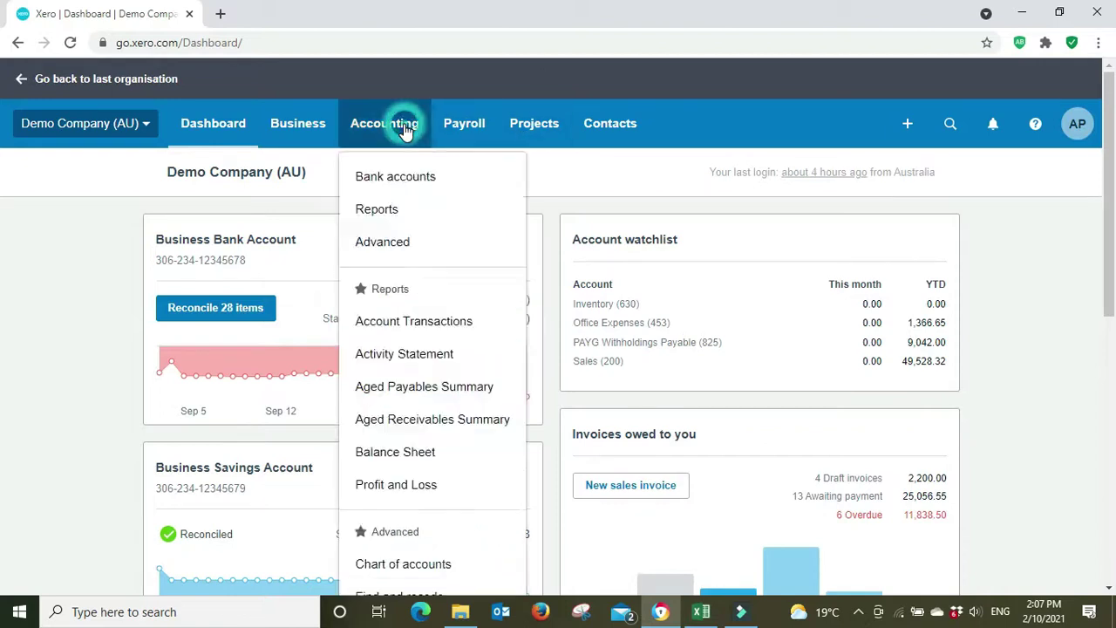
scroll(402, 295, "down", 2)
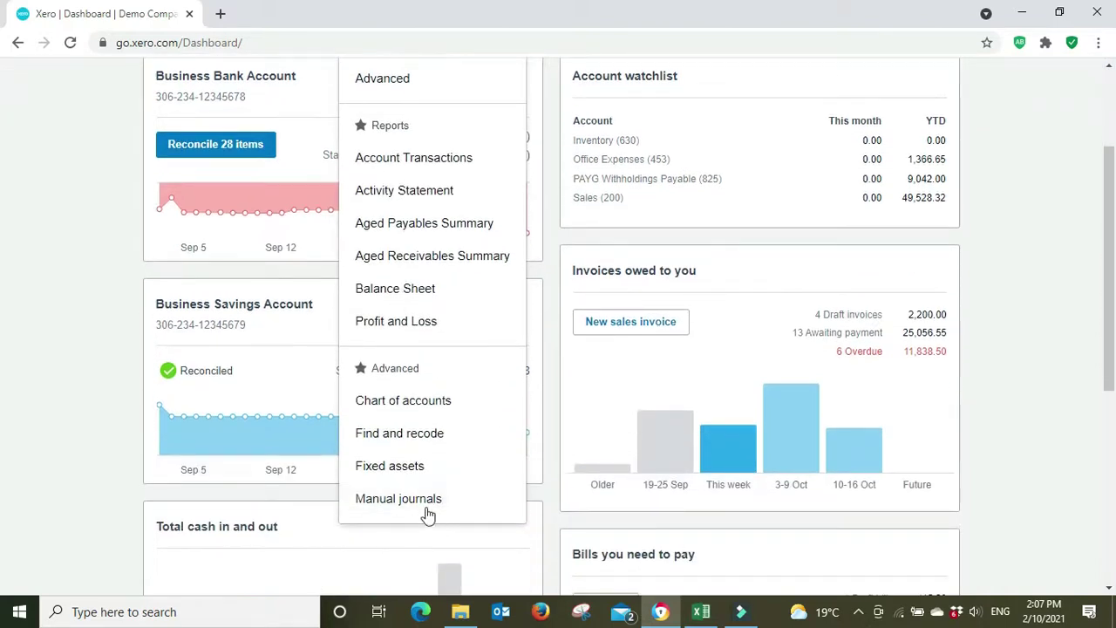
left_click(423, 446)
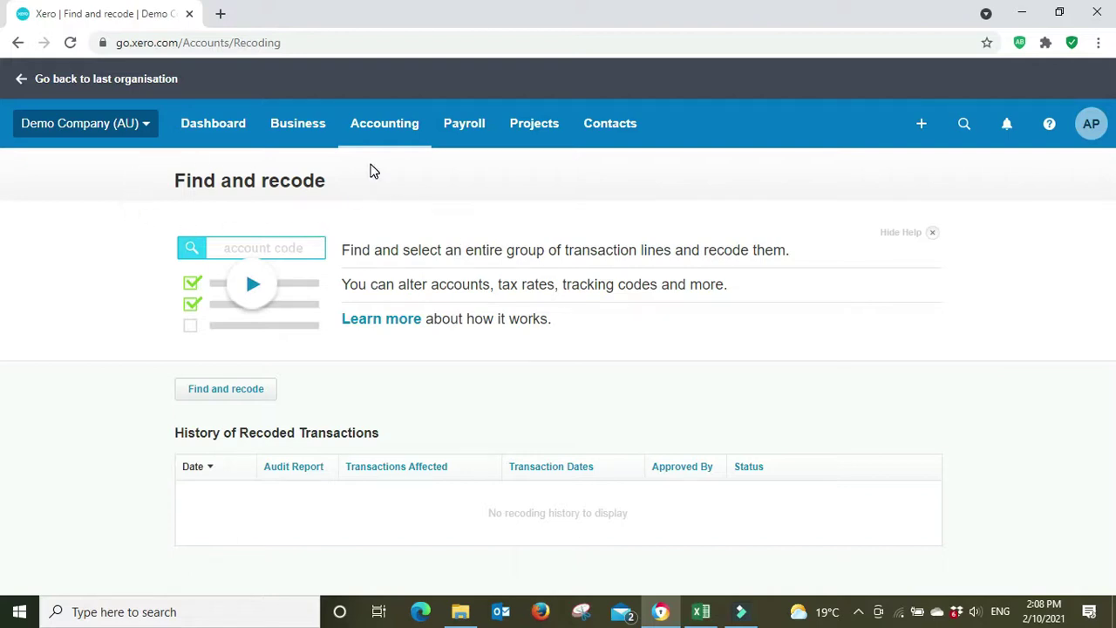
left_click(382, 126)
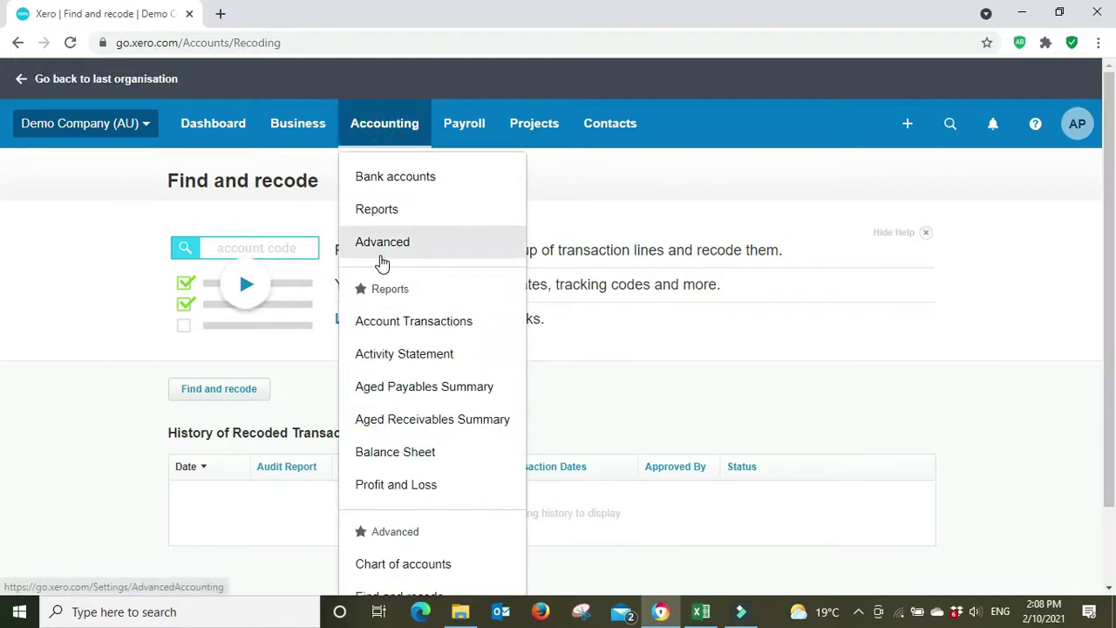
scroll(378, 261, "down", 1)
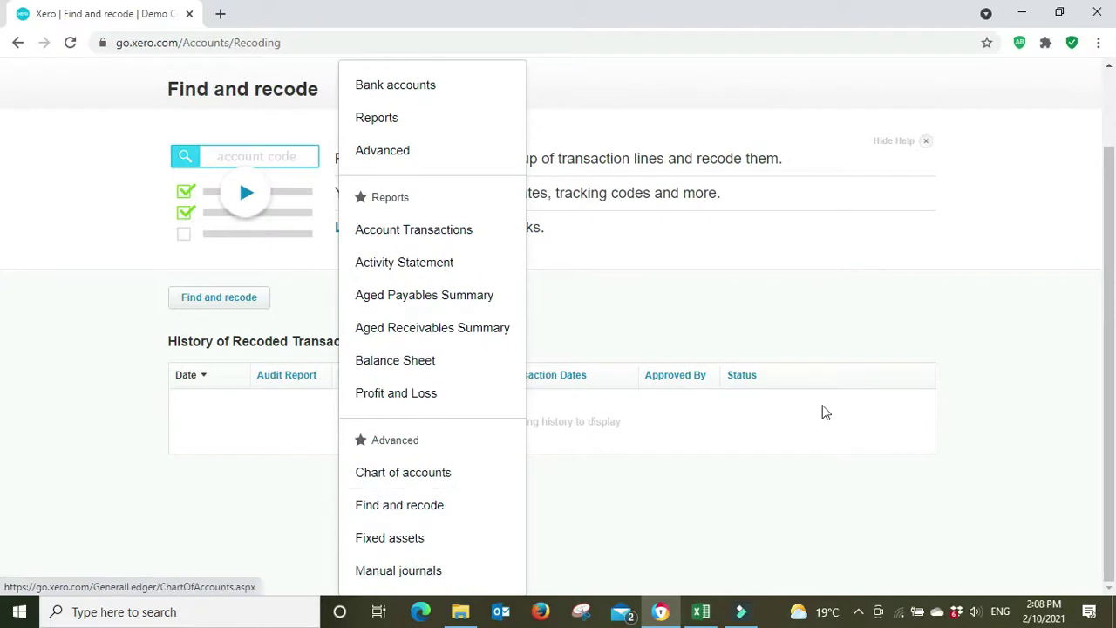
scroll(879, 371, "up", 1)
left_click(1007, 342)
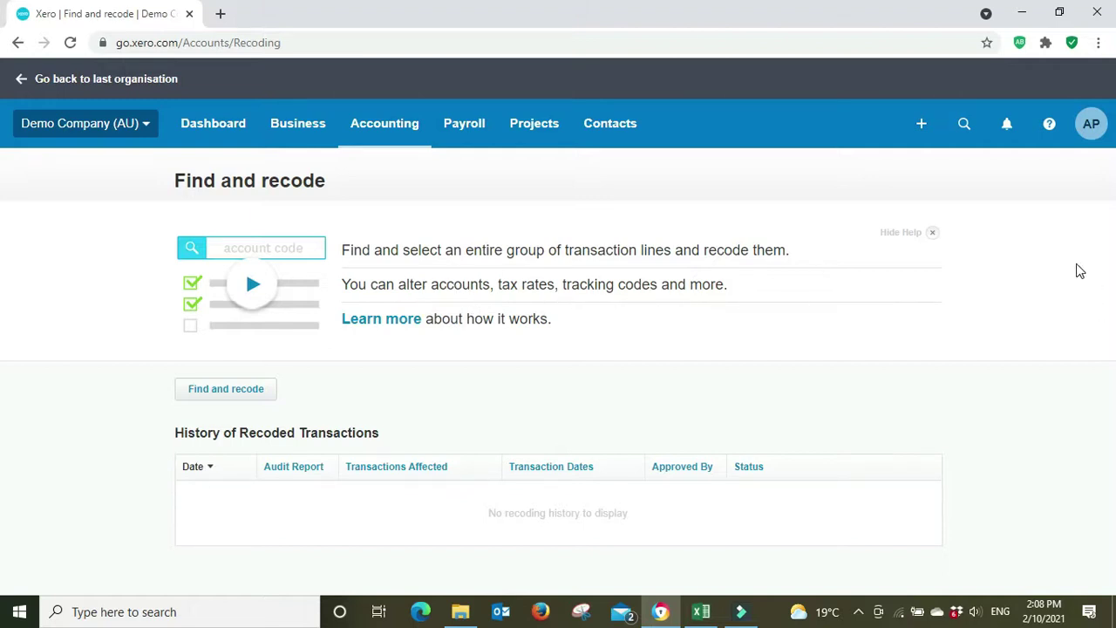
Hide the help and start a new search matching All conditions, adding a first condition
left_click(932, 235)
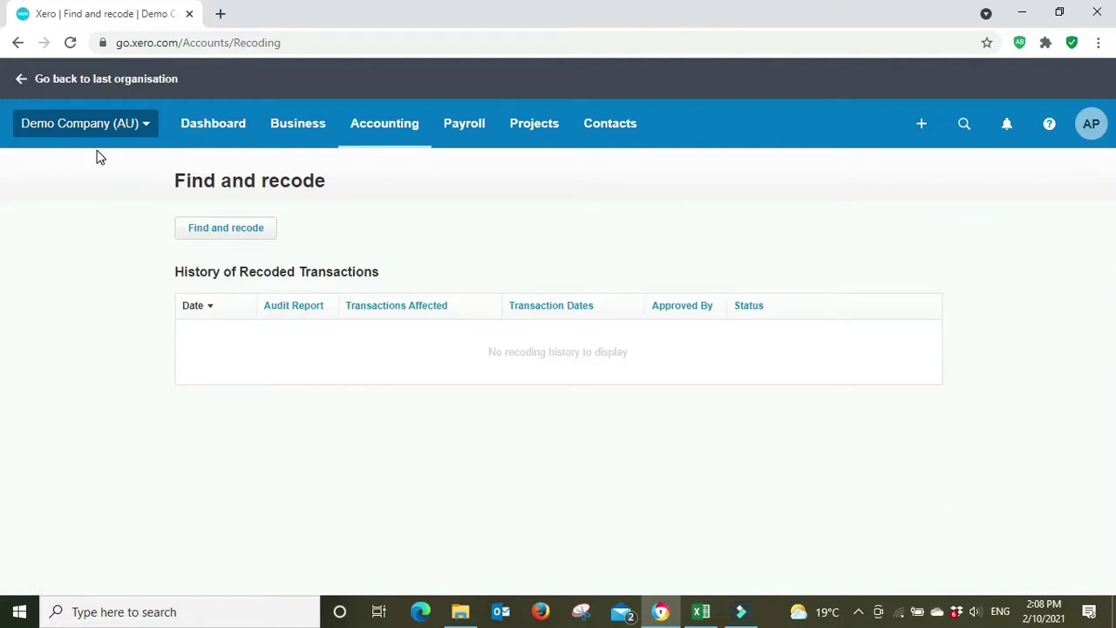
left_click(253, 242)
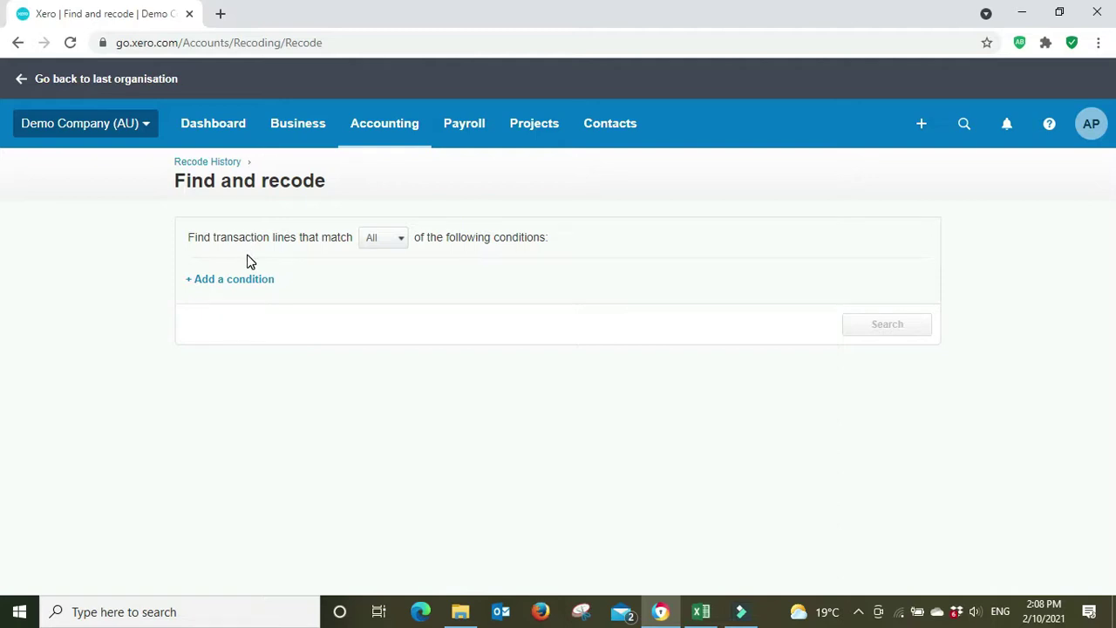
left_click(405, 243)
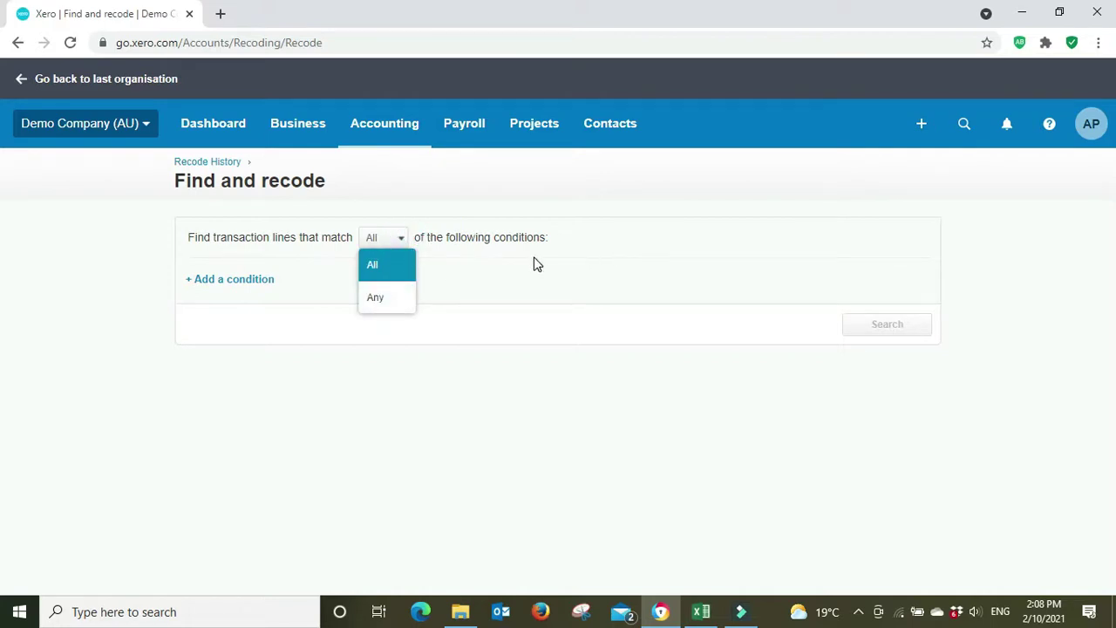
left_click(615, 241)
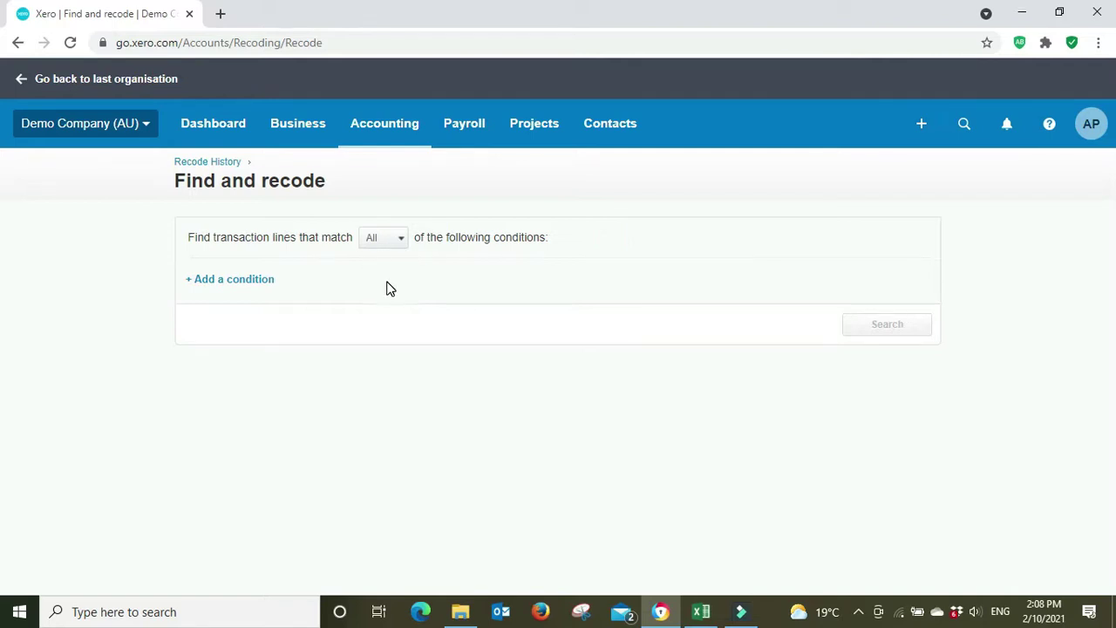
left_click(224, 281)
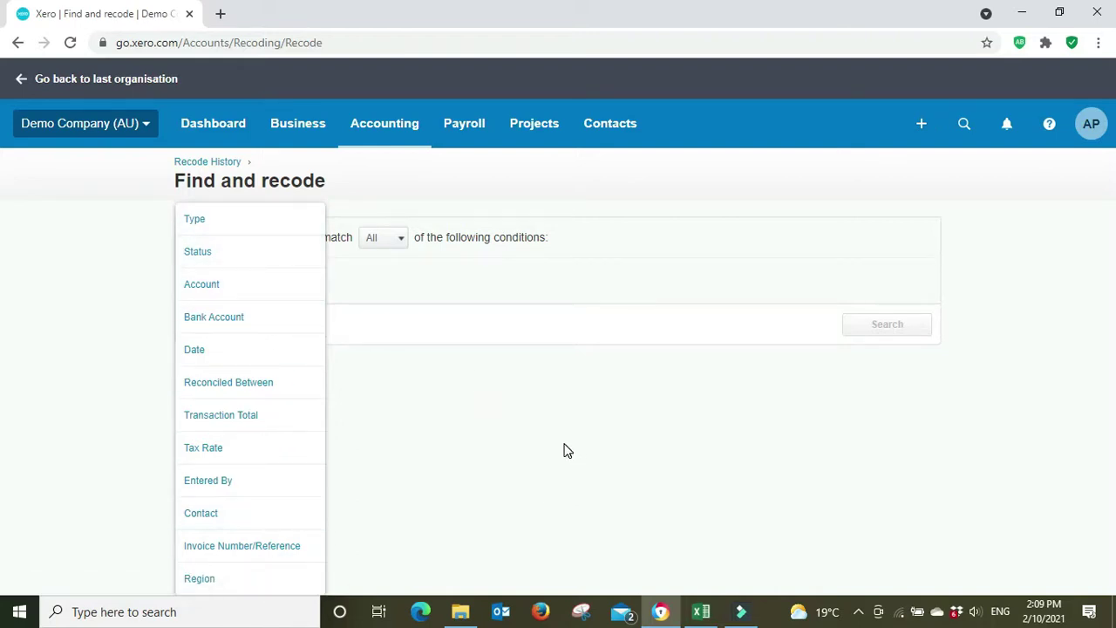
Set the condition to Account Is 400 - Advertising
left_click(210, 286)
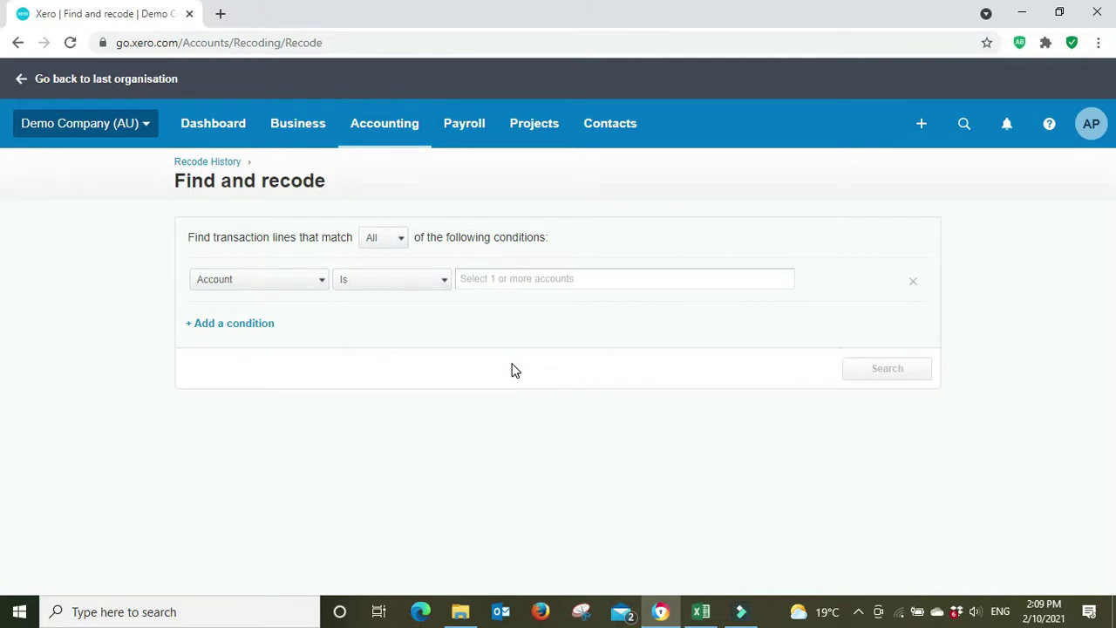
left_click(446, 283)
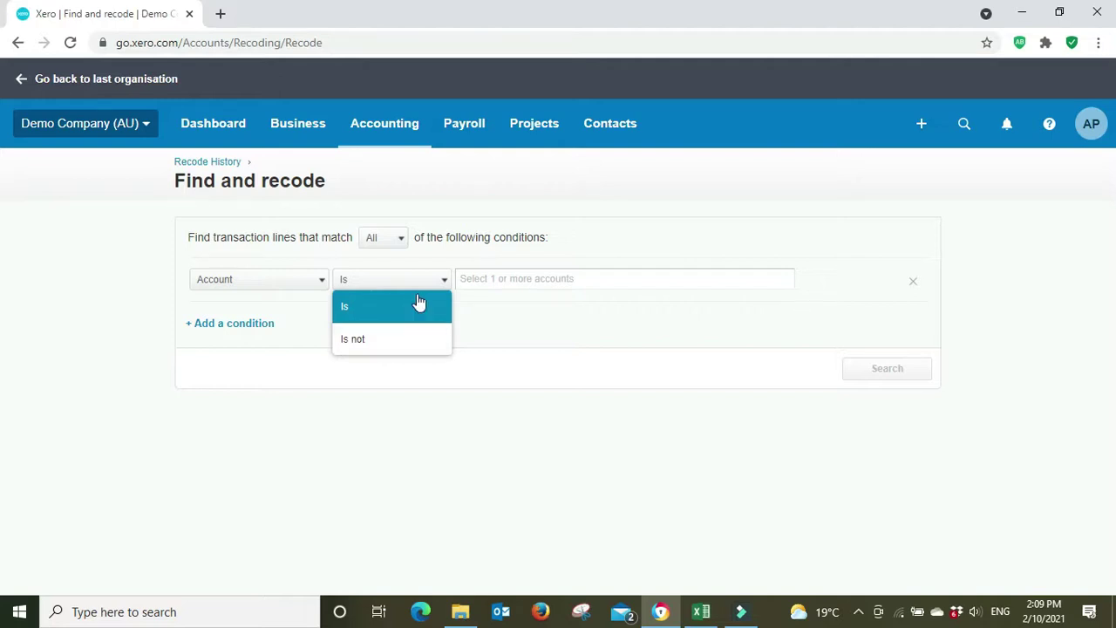
left_click(367, 305)
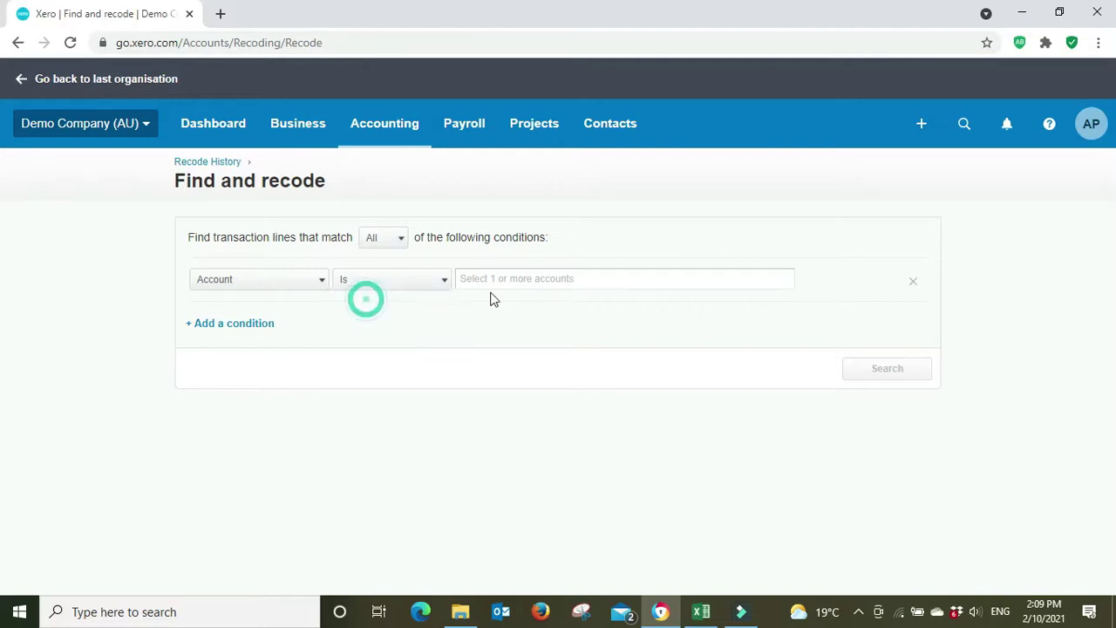
left_click(517, 275)
type("adv")
left_click(532, 315)
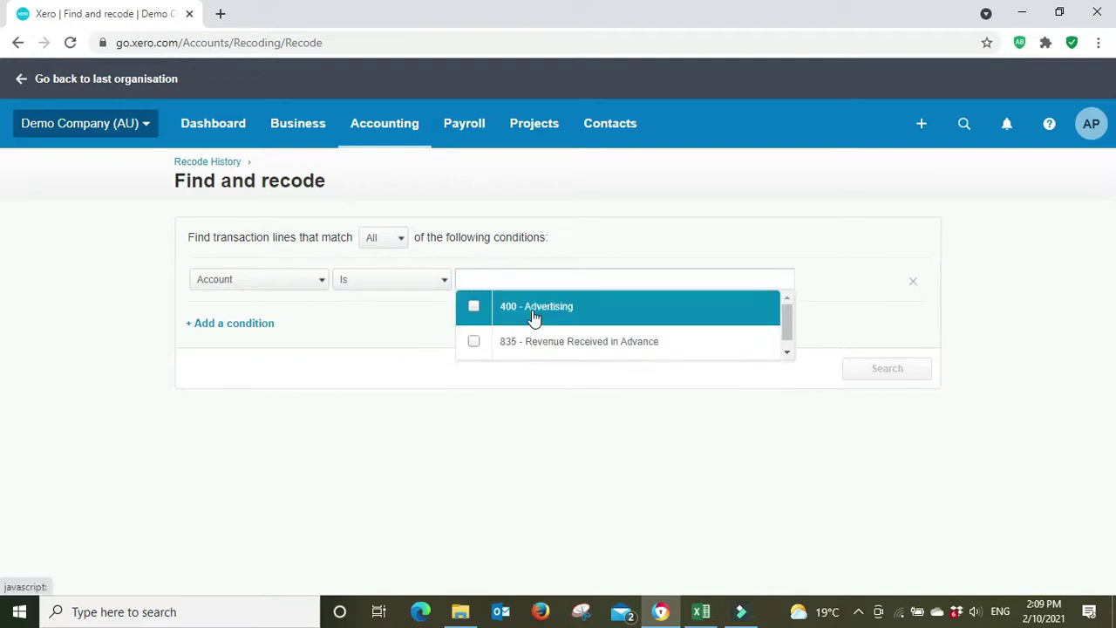
left_click(1020, 306)
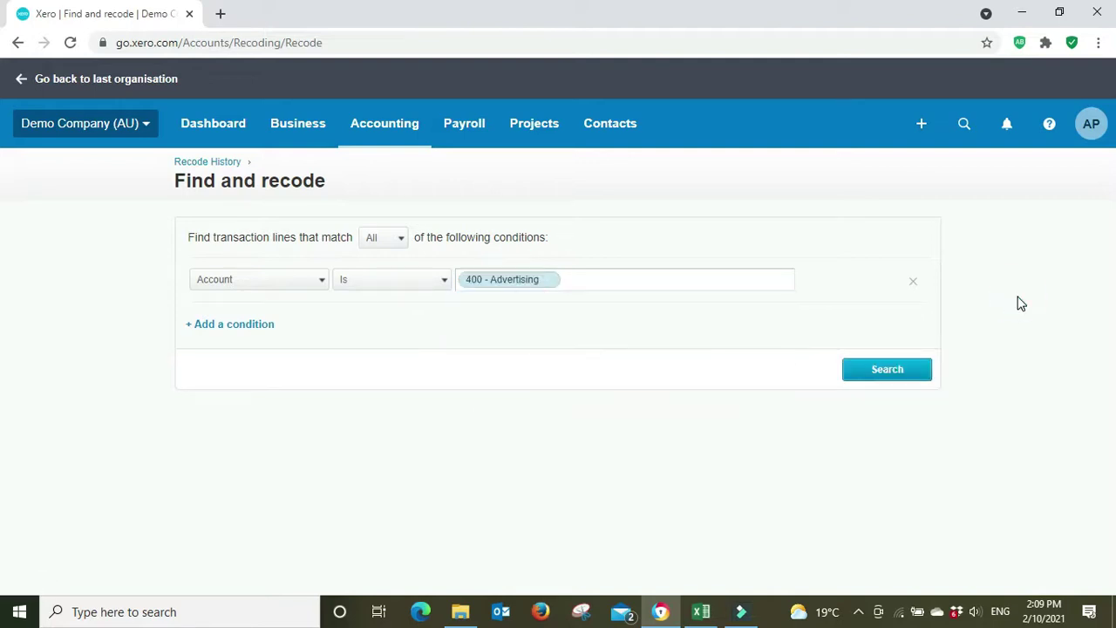
left_click(447, 284)
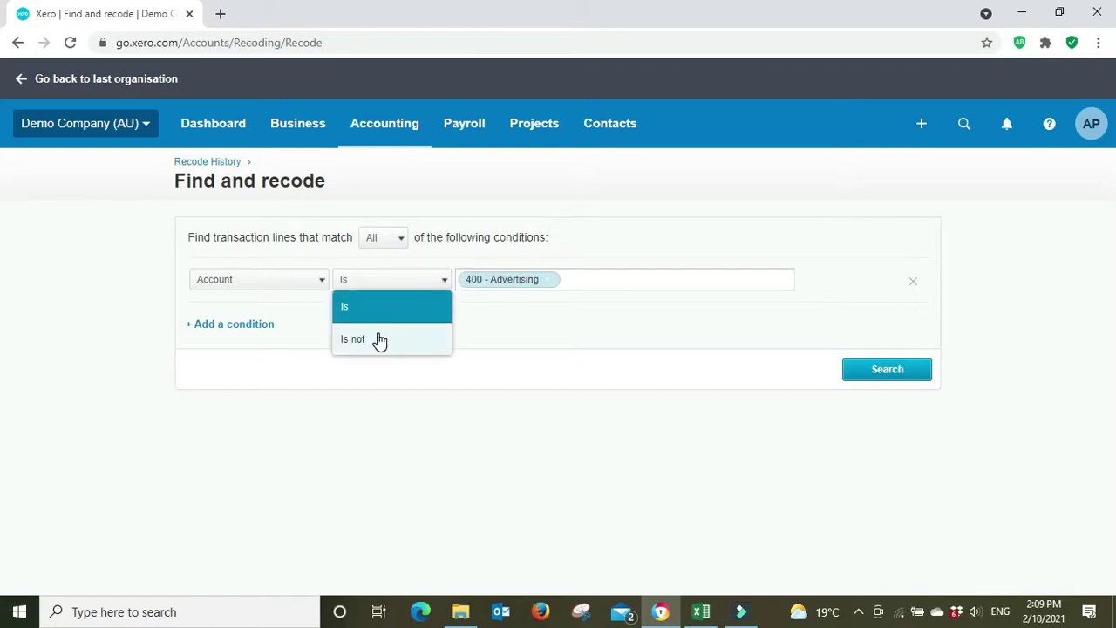
left_click(378, 342)
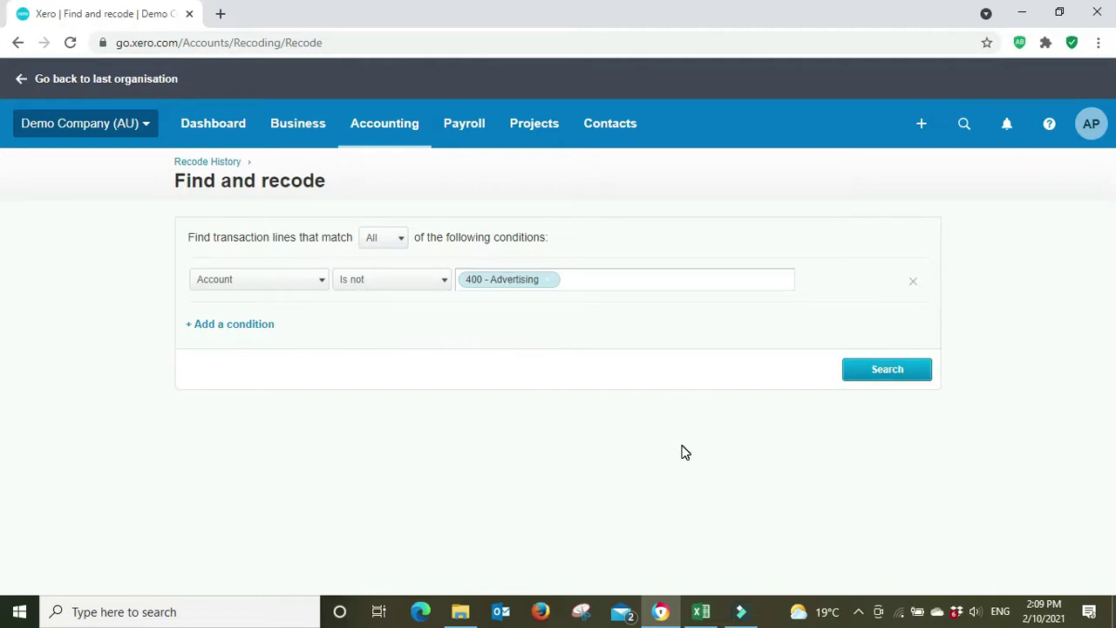
left_click(427, 281)
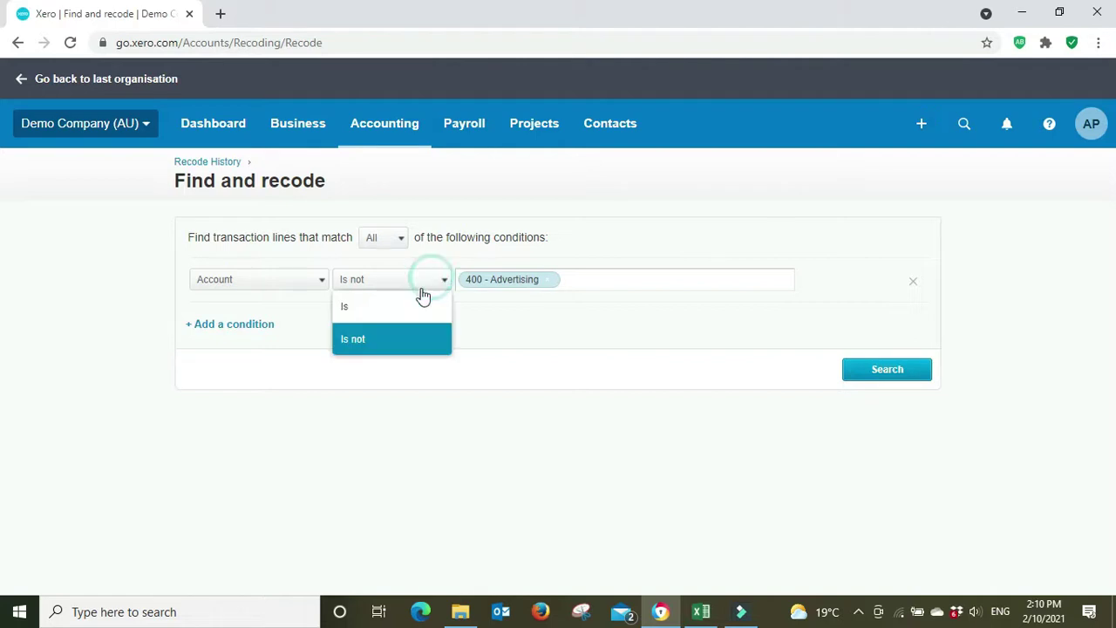
left_click(366, 302)
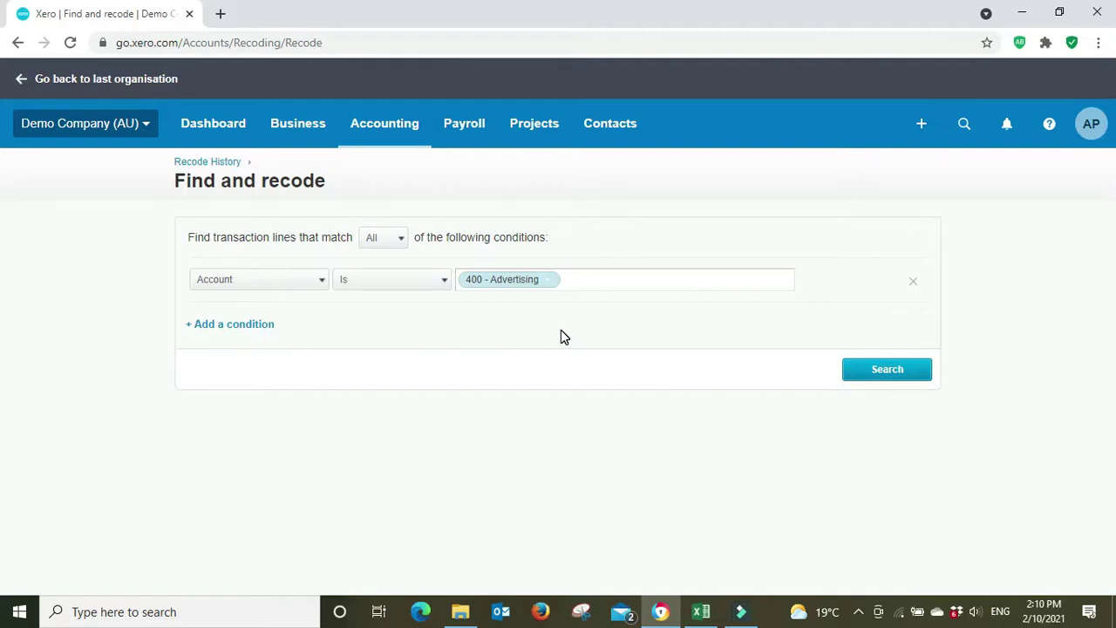
Add a second condition: Tax Rate Is not GST Free Expenses
left_click(245, 328)
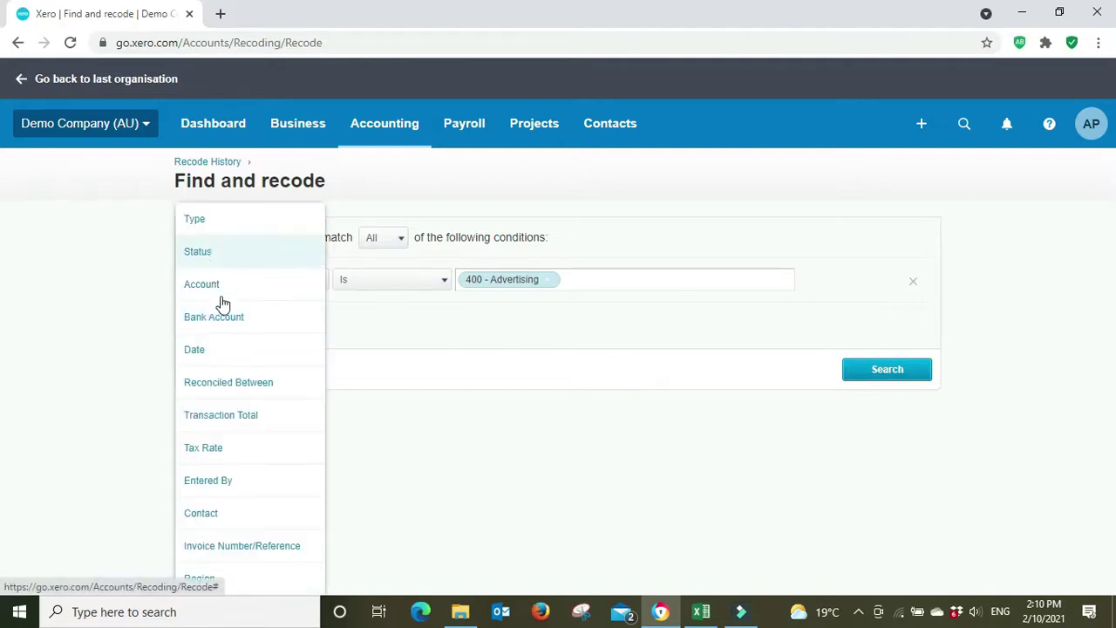
left_click(214, 448)
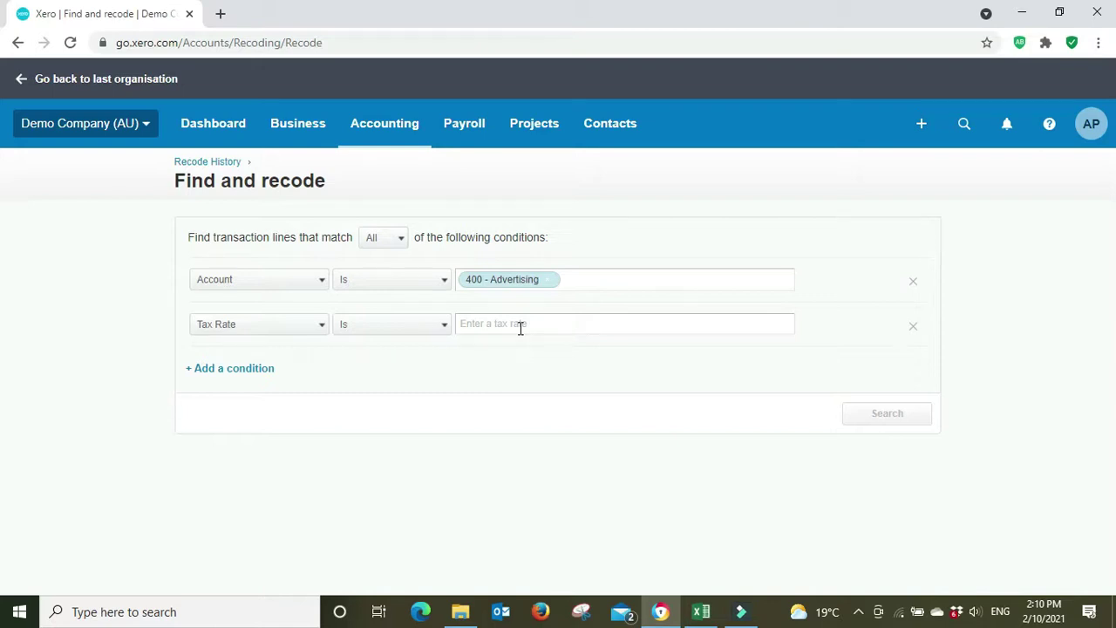
left_click(435, 329)
left_click(372, 393)
left_click(563, 323)
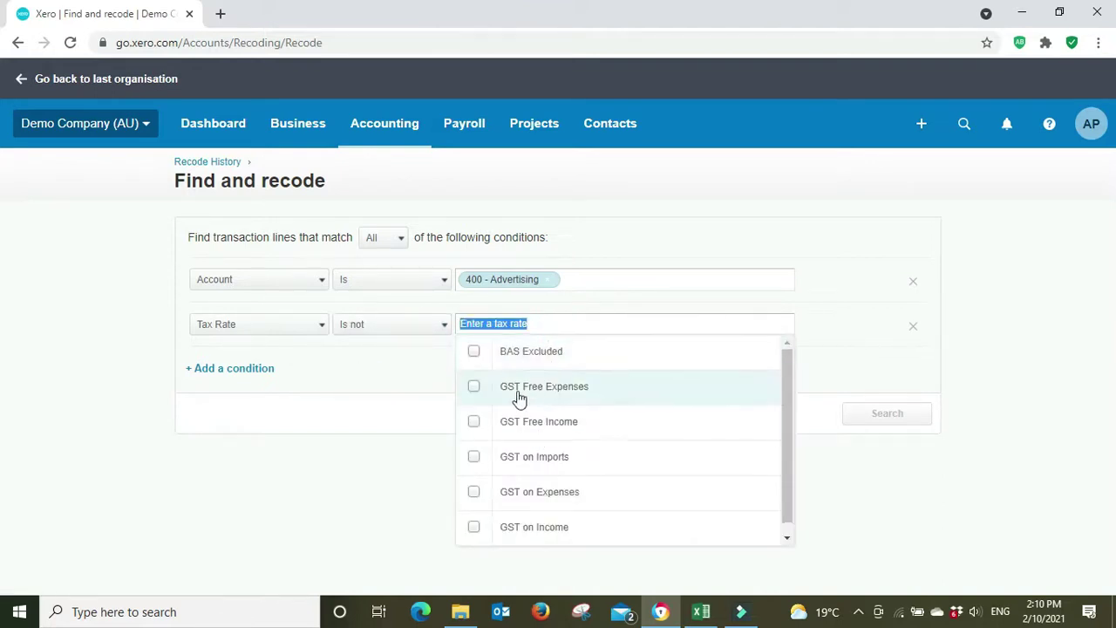
left_click(475, 389)
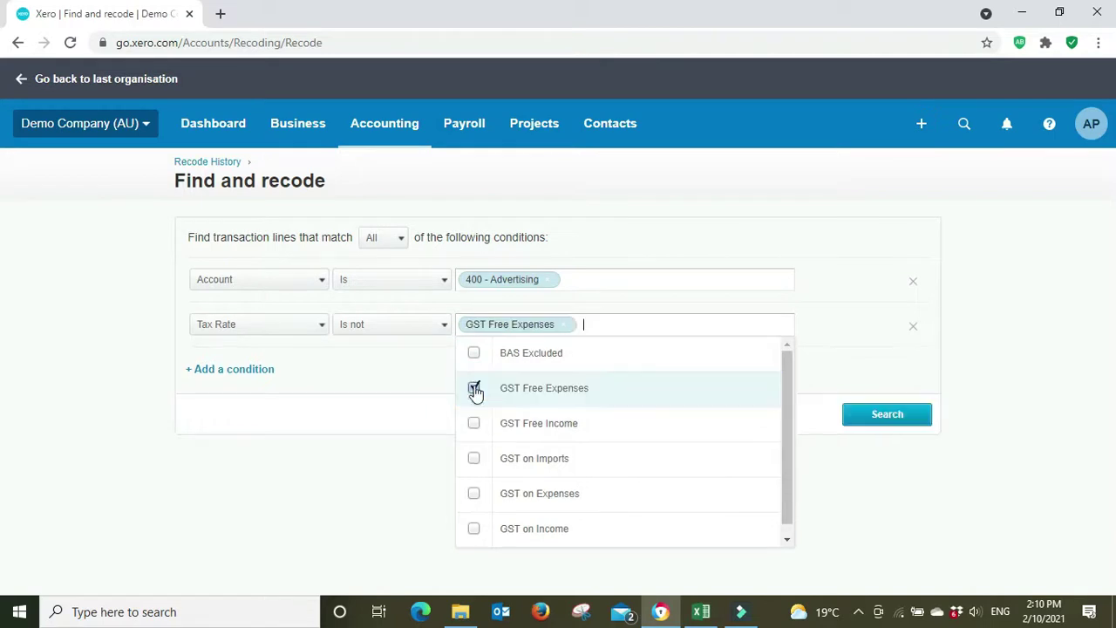
left_click(1050, 322)
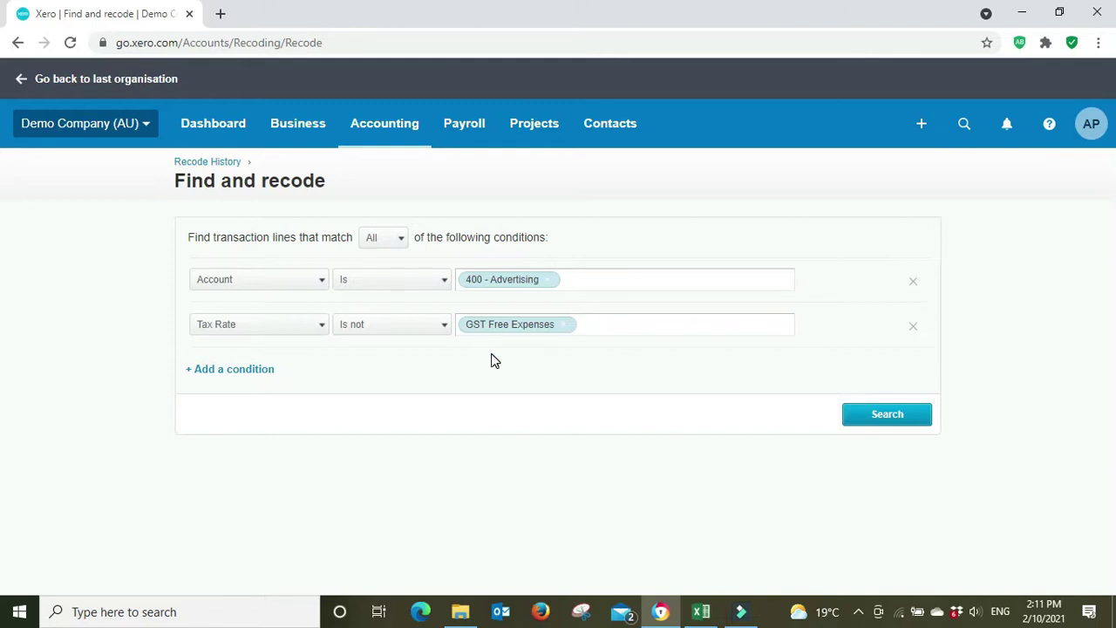
Run the search, review the three Advertising lines and return to the results tab
left_click(893, 415)
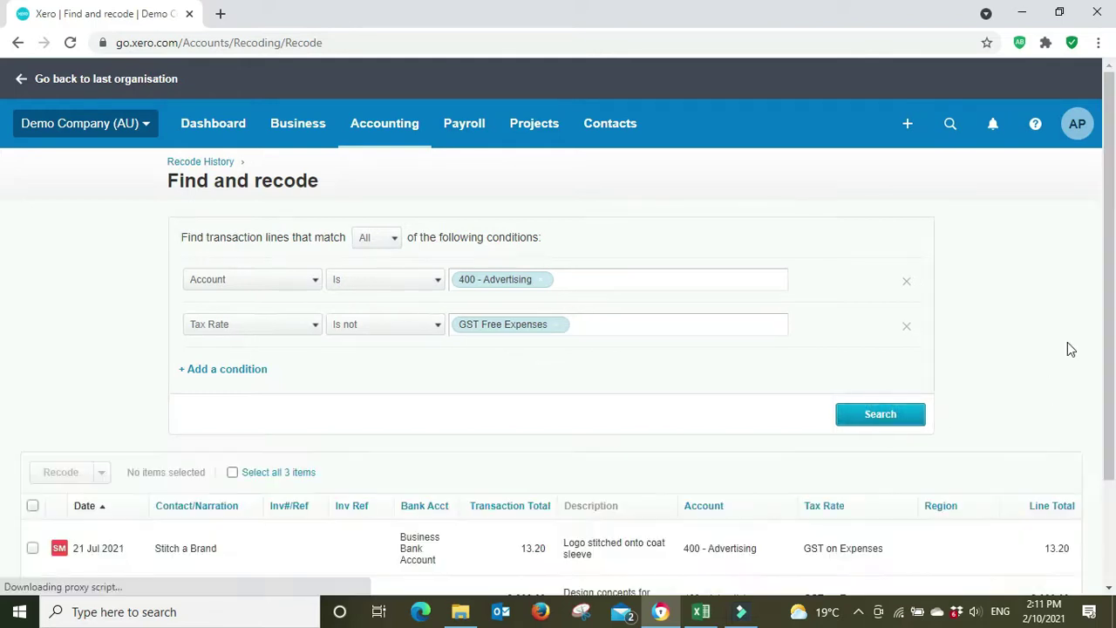
scroll(1046, 349, "down", 1)
scroll(1048, 348, "down", 1)
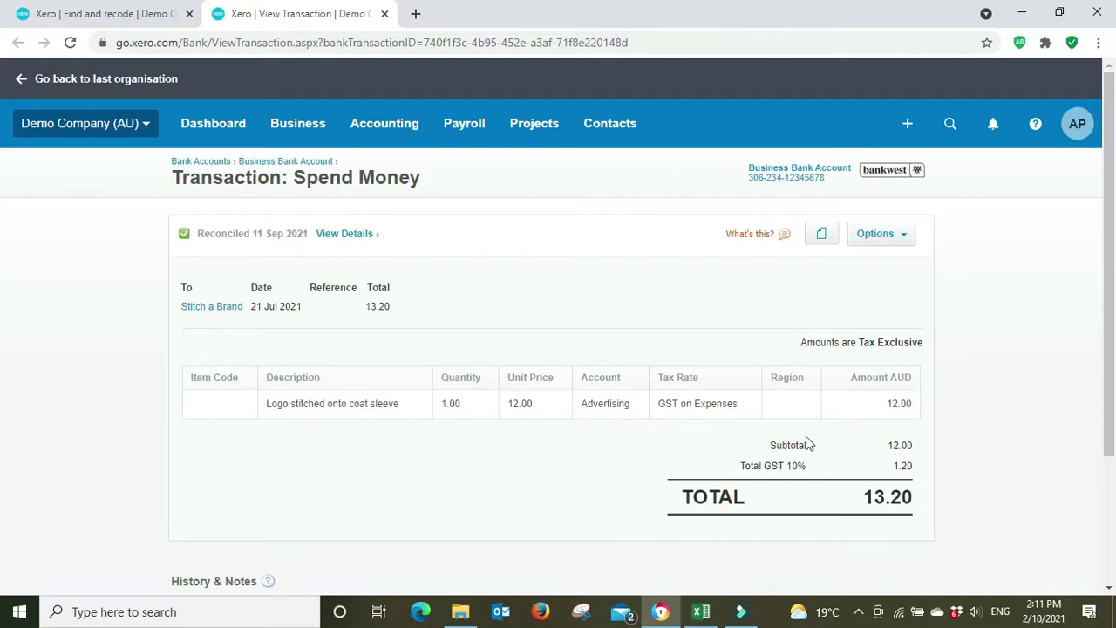
left_click(123, 13)
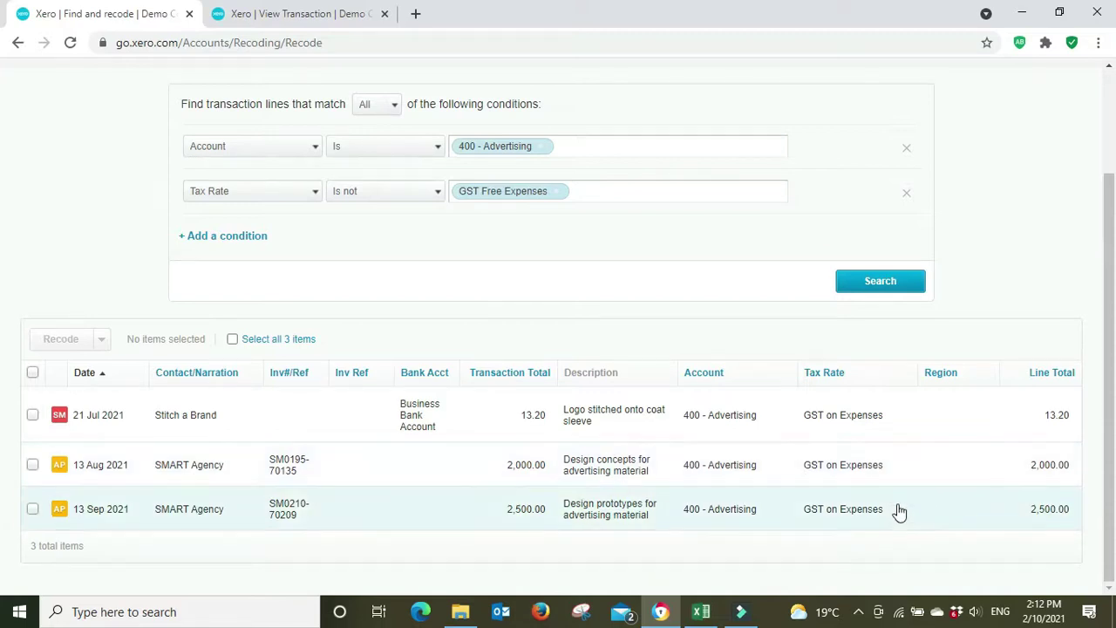
Select the 13 Aug and 13 Sep SMART Agency lines and review bill SM0195-70135's options
left_click(32, 465)
left_click(33, 510)
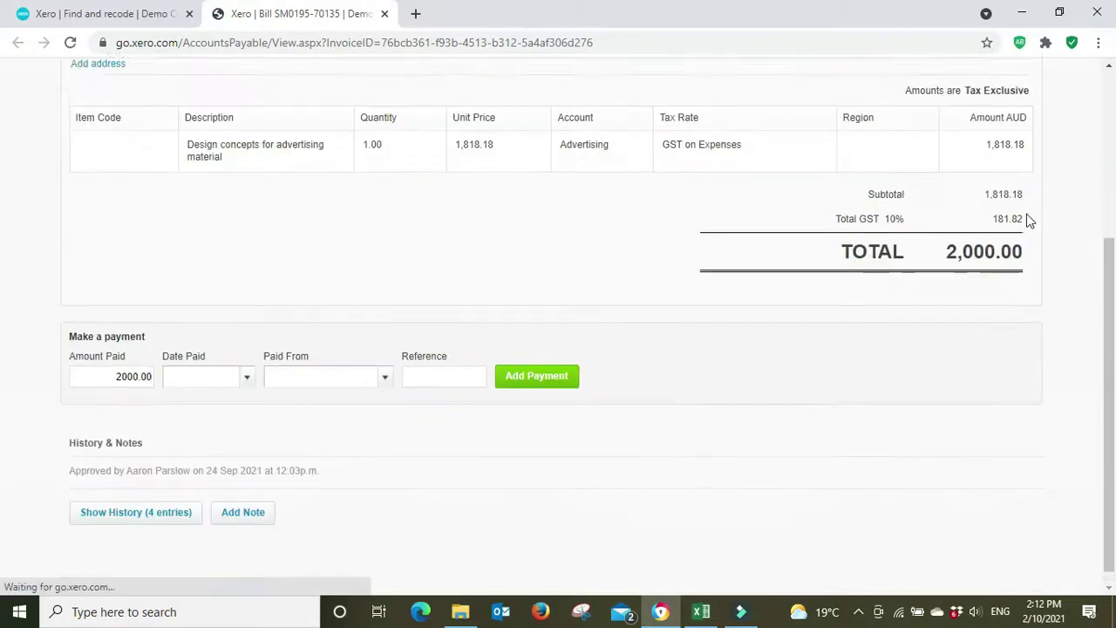
left_click(1020, 236)
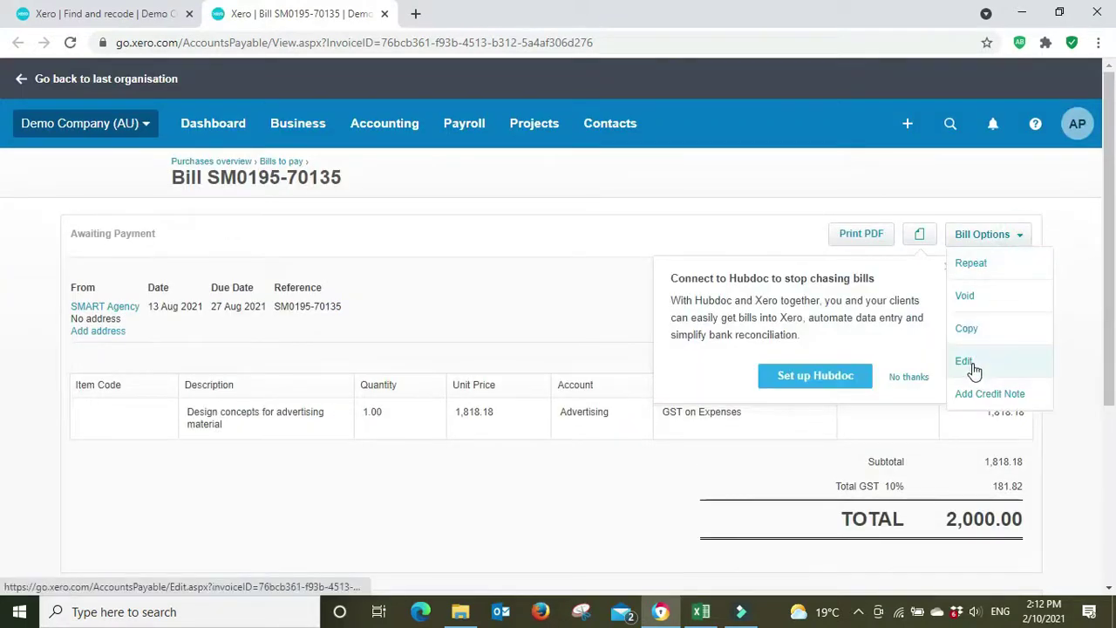
left_click(930, 380)
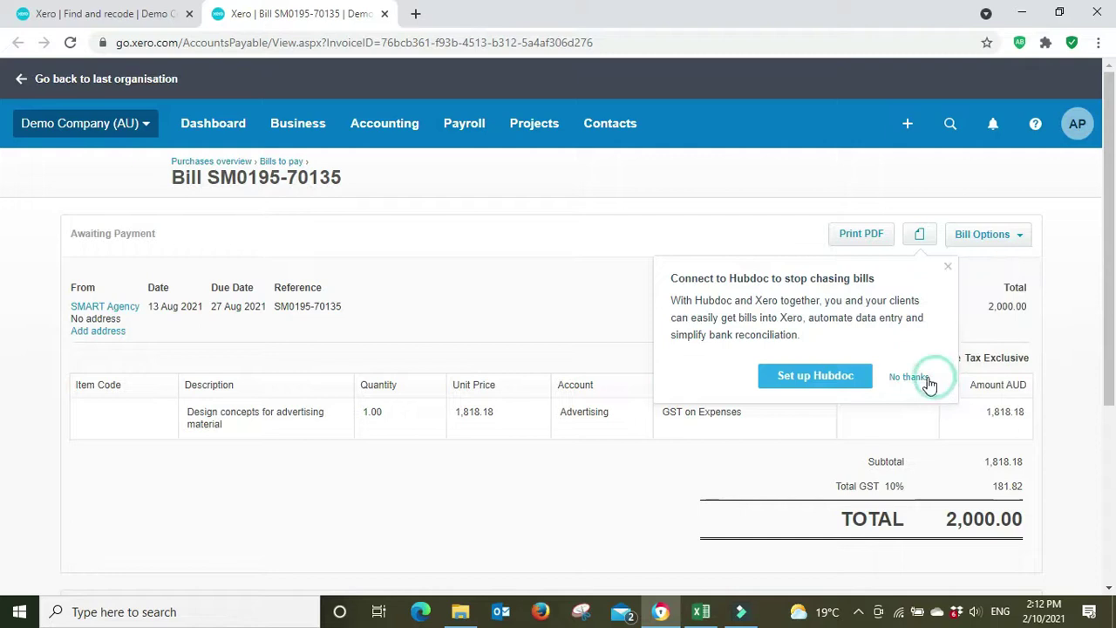
scroll(1069, 310, "down", 1)
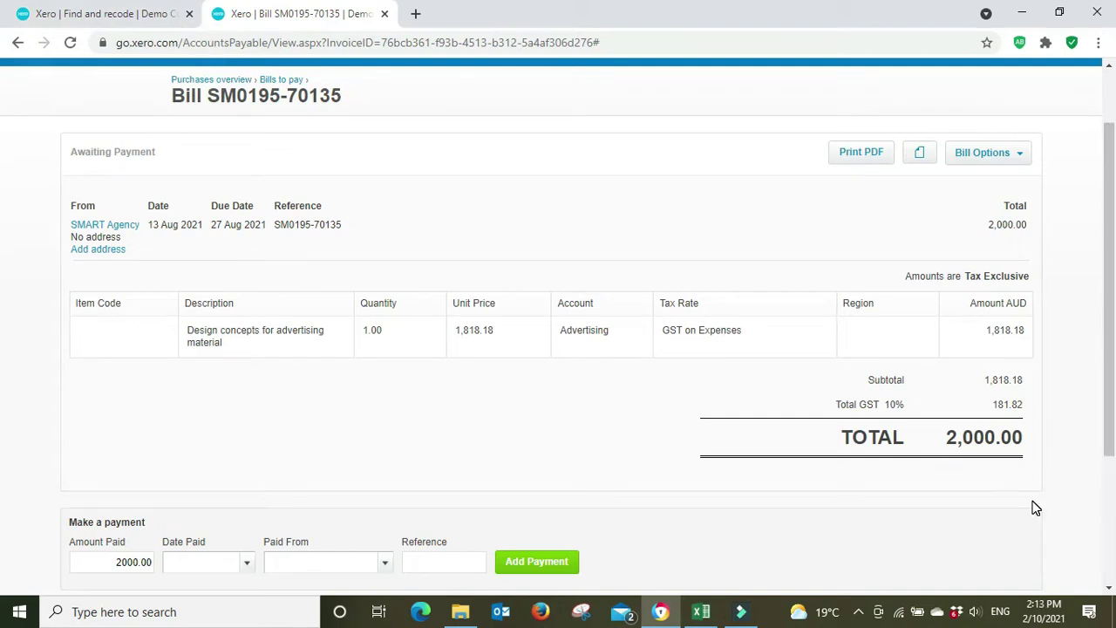
Recode the two selected lines to the GST Free Expenses tax rate and confirm
left_click(175, 14)
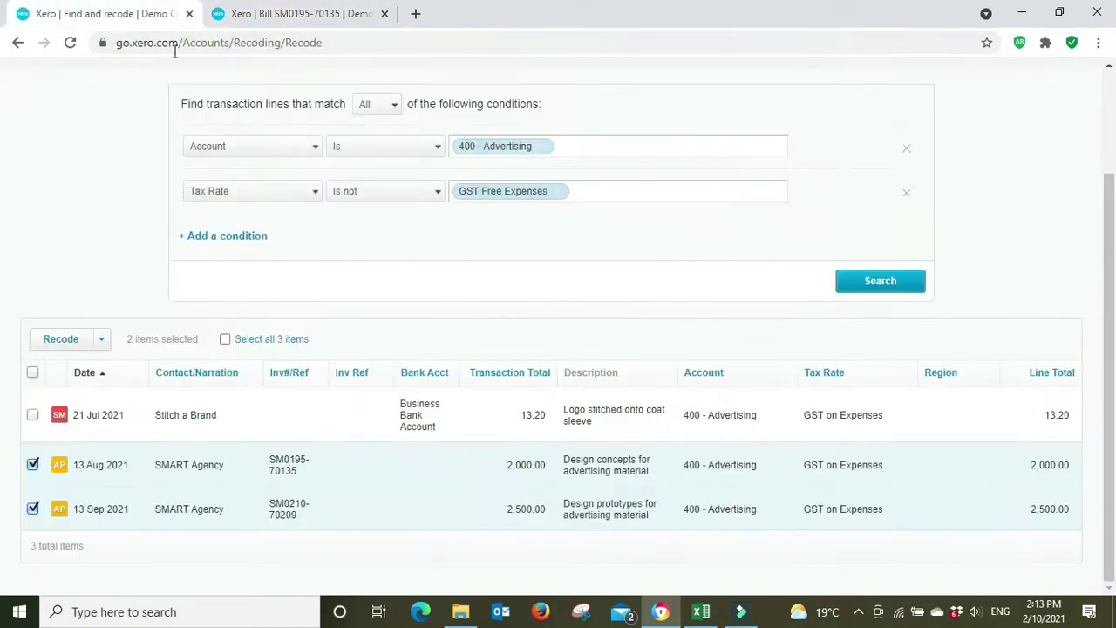
left_click(61, 339)
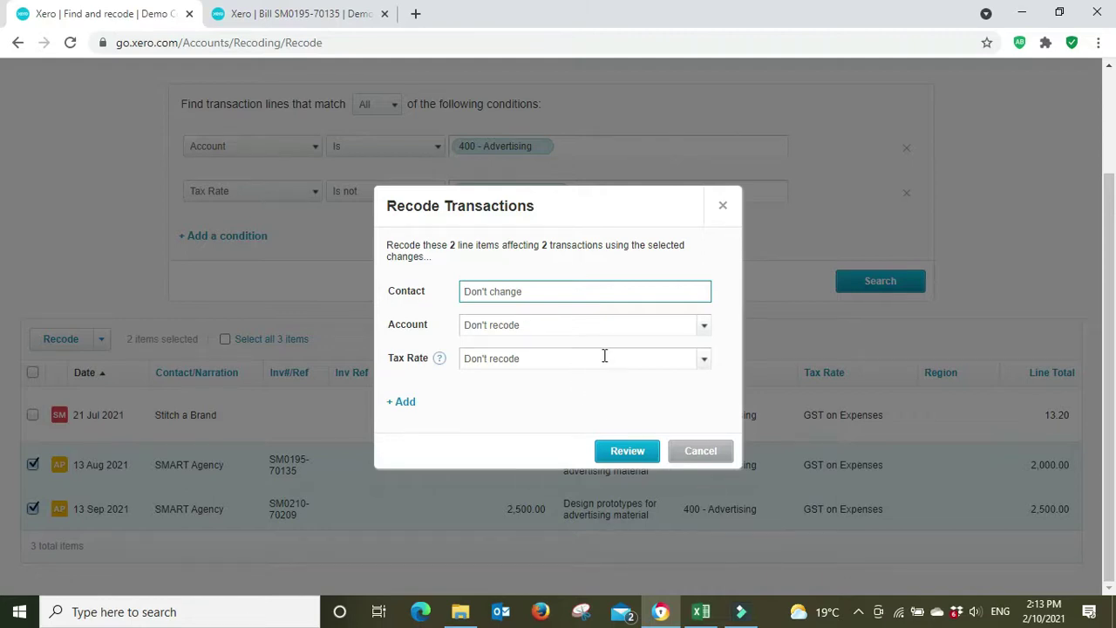
left_click(705, 362)
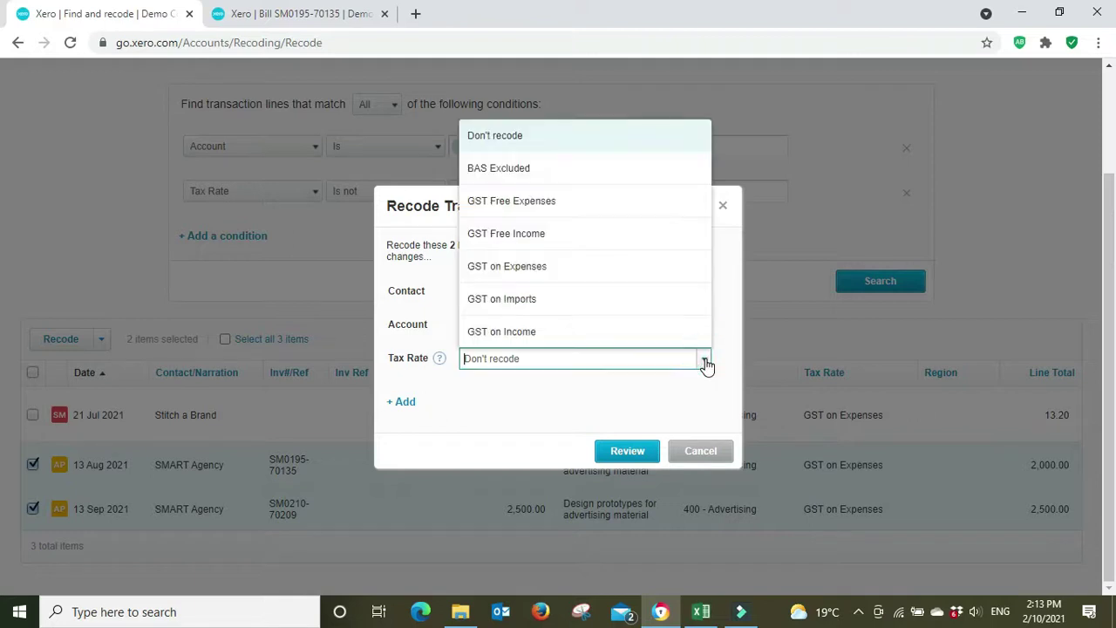
left_click(580, 212)
left_click(557, 410)
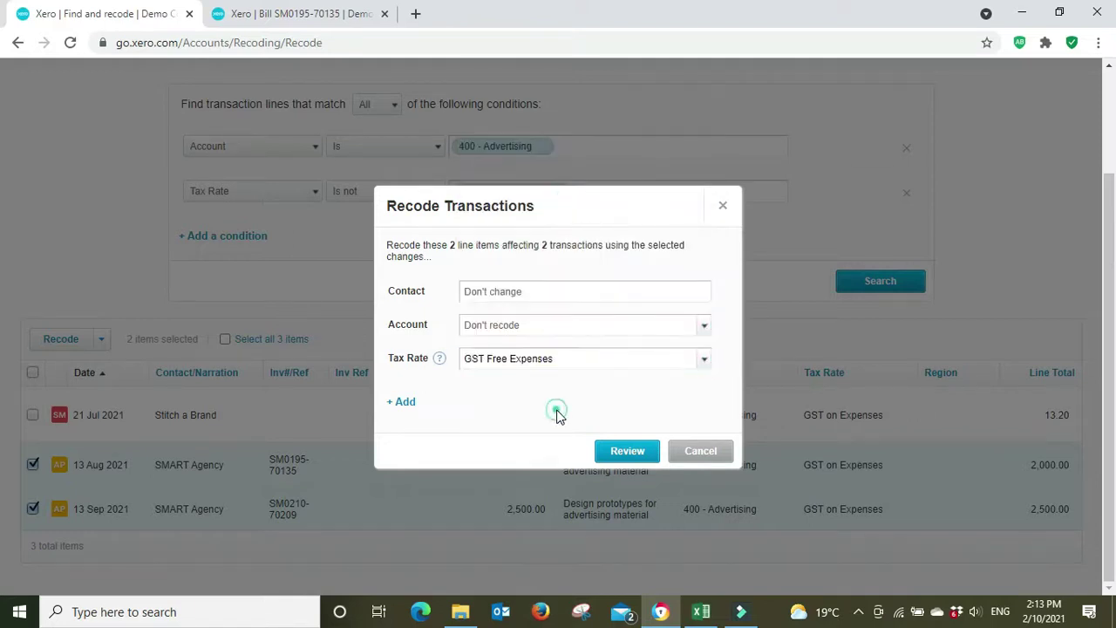
left_click(637, 454)
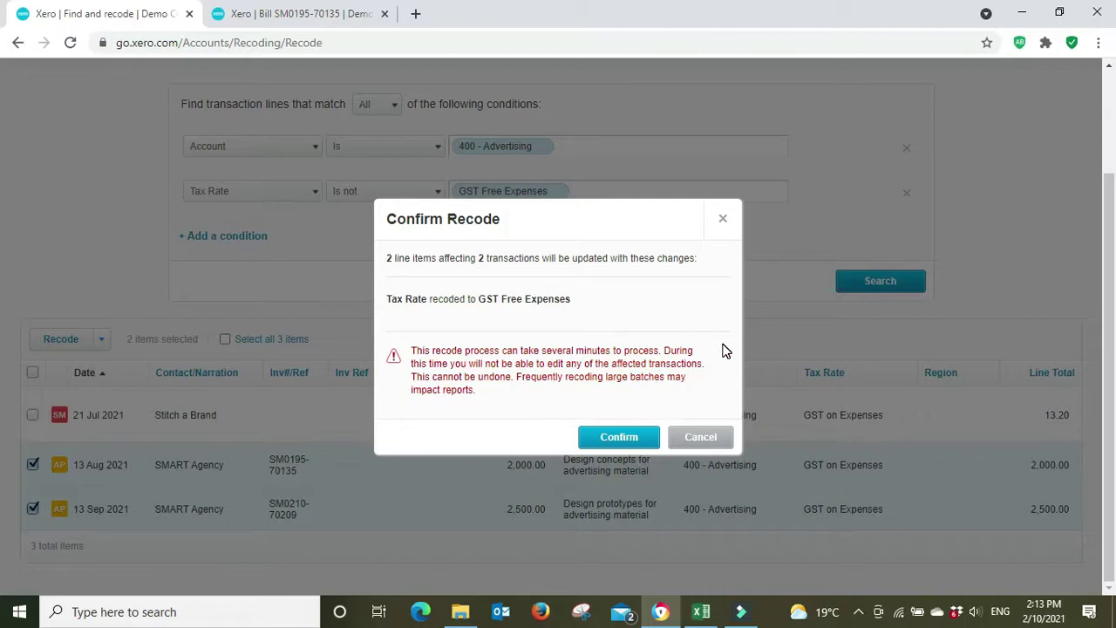
left_click(619, 437)
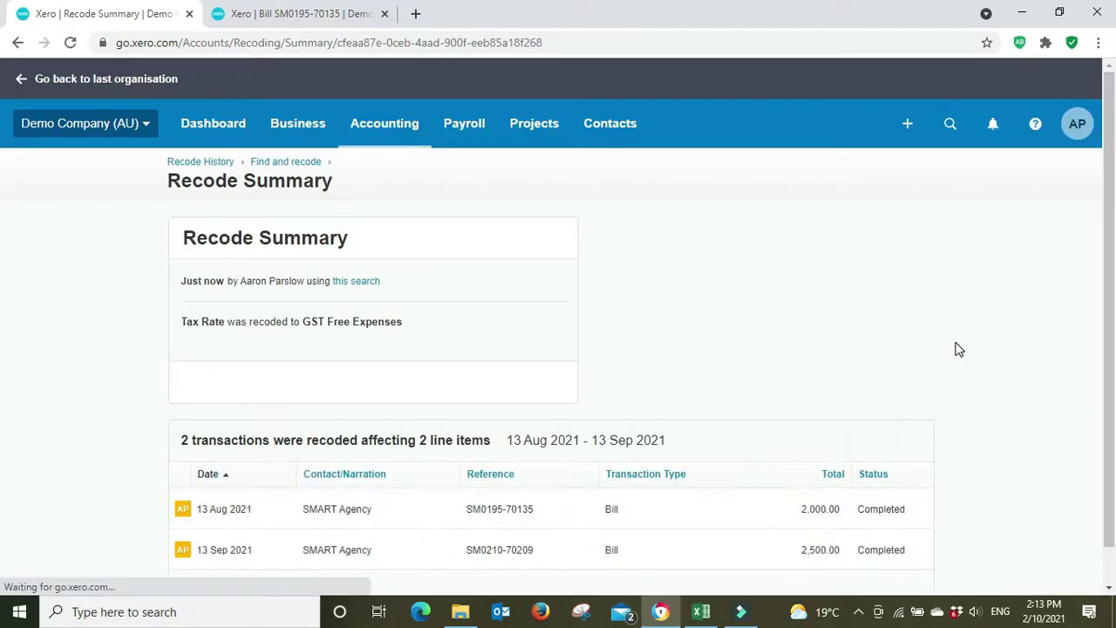
Scroll through the Recode Summary showing both SMART Agency bills completed
scroll(959, 341, "down", 1)
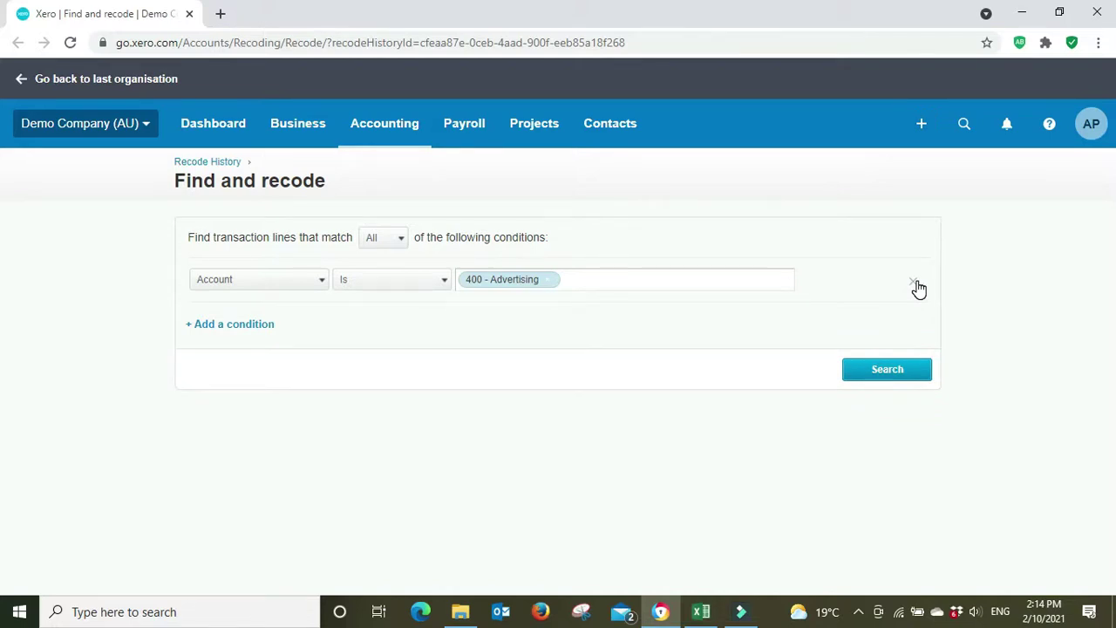
left_click(917, 286)
left_click(254, 278)
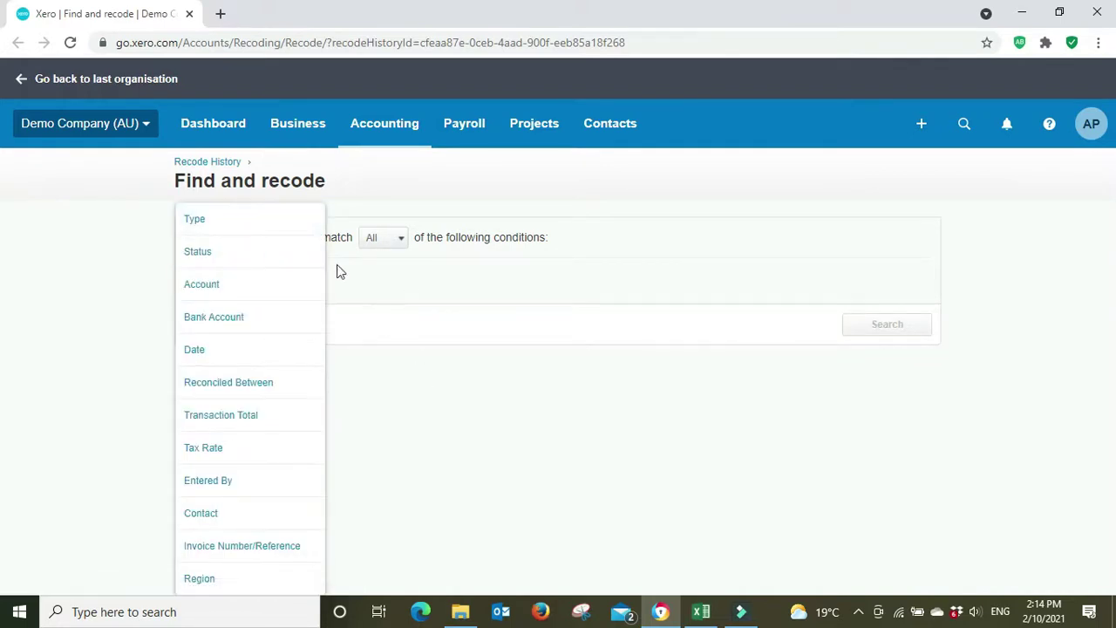
left_click(248, 220)
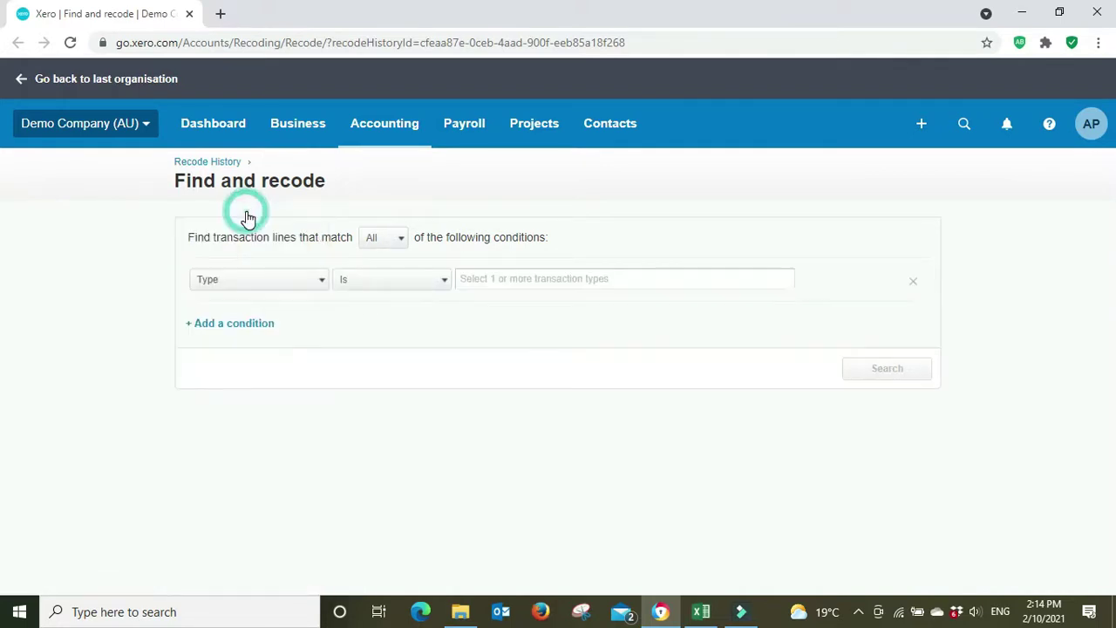
left_click(445, 280)
left_click(528, 278)
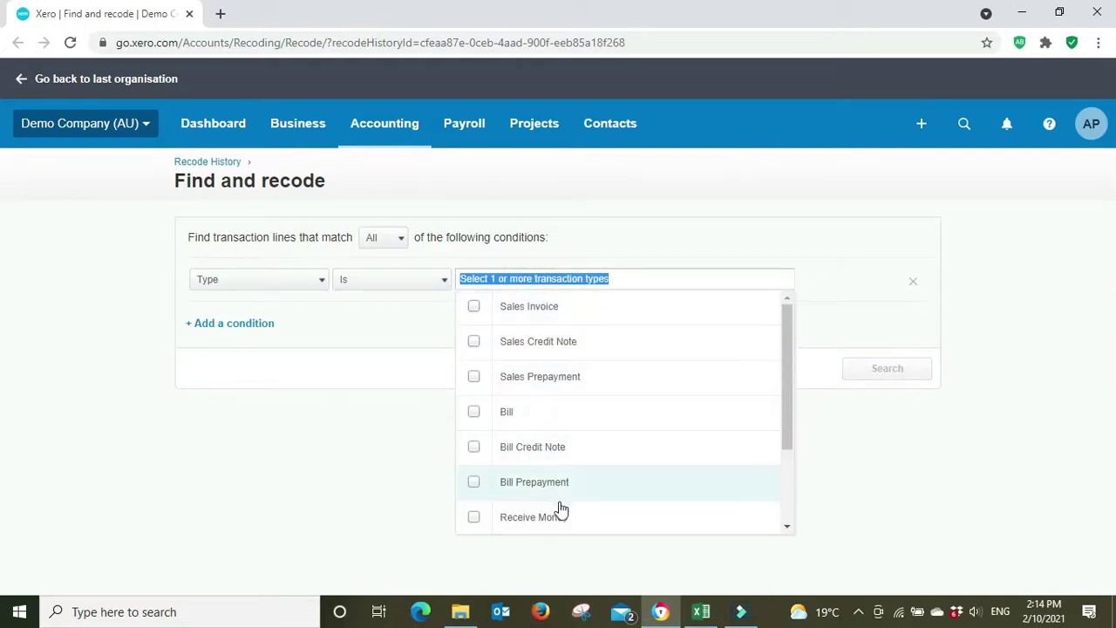
left_click_drag(788, 364, 792, 337)
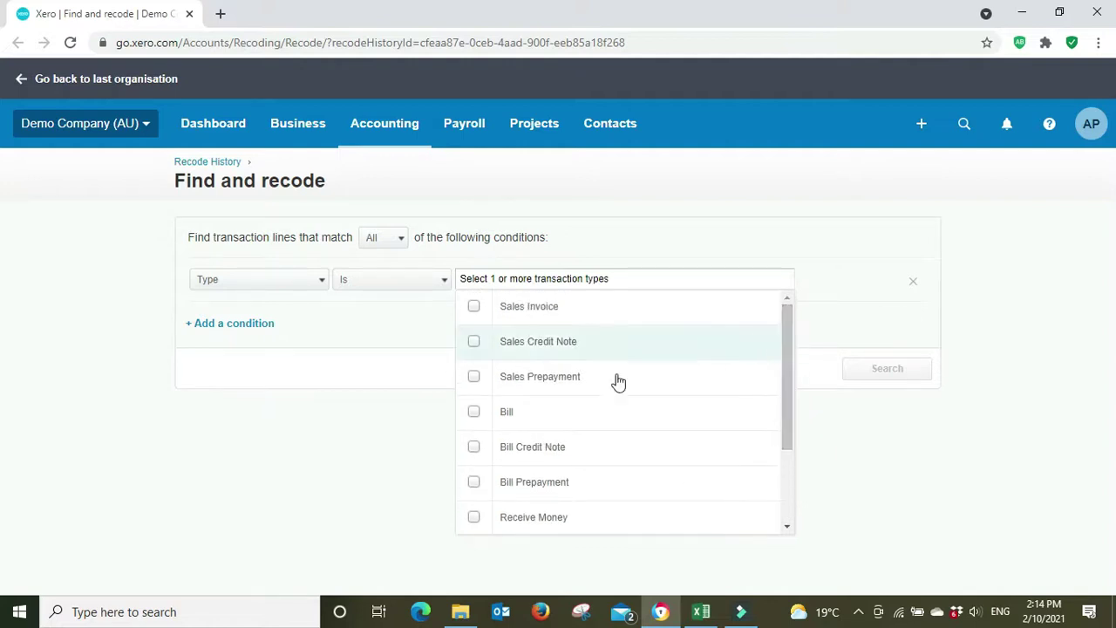
scroll(596, 441, "down", 2)
scroll(596, 439, "up", 3)
left_click(311, 280)
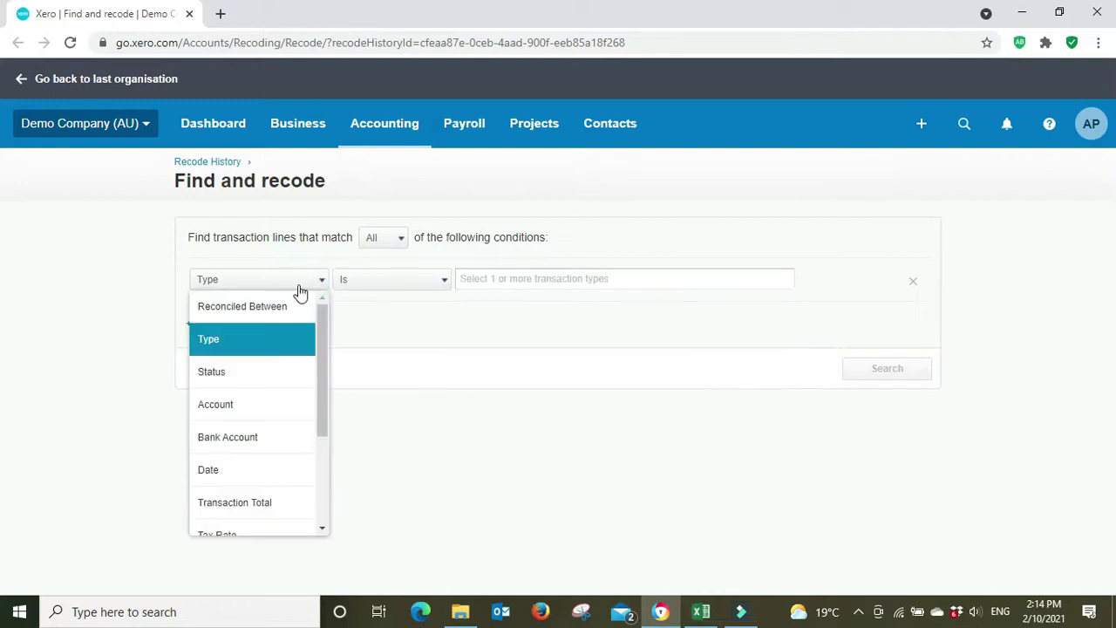
left_click(232, 371)
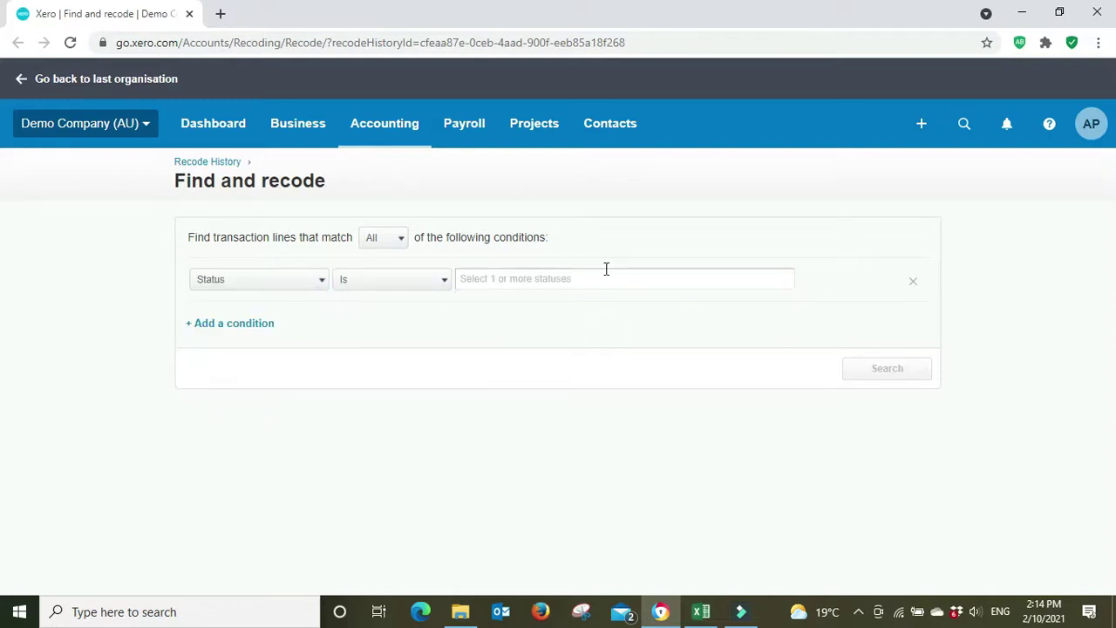
left_click(606, 276)
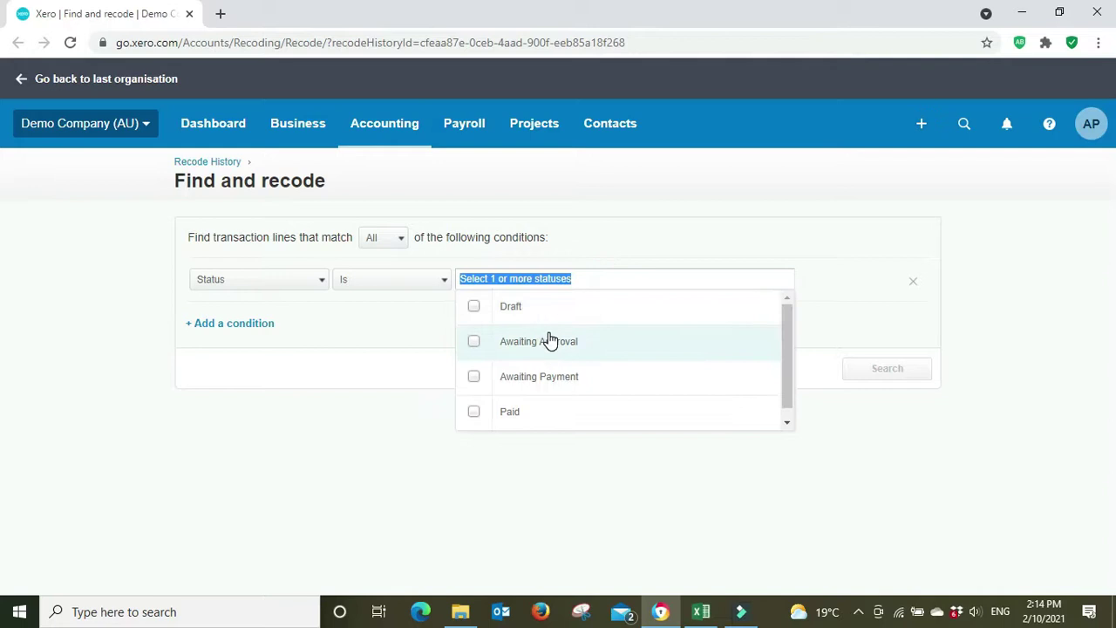
left_click(322, 282)
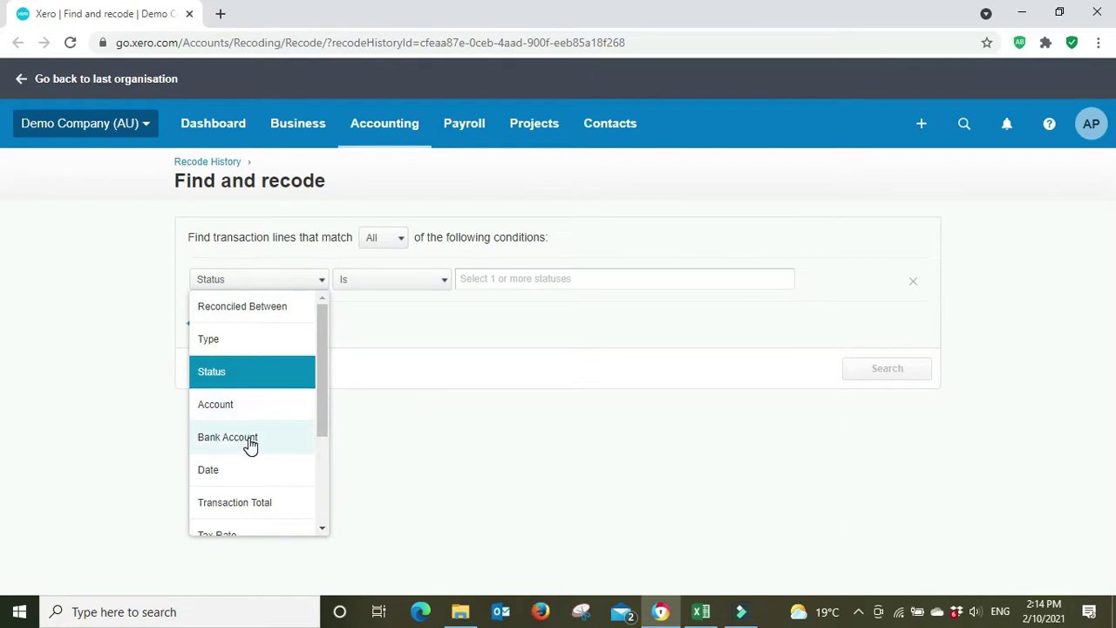
left_click_drag(322, 359, 323, 425)
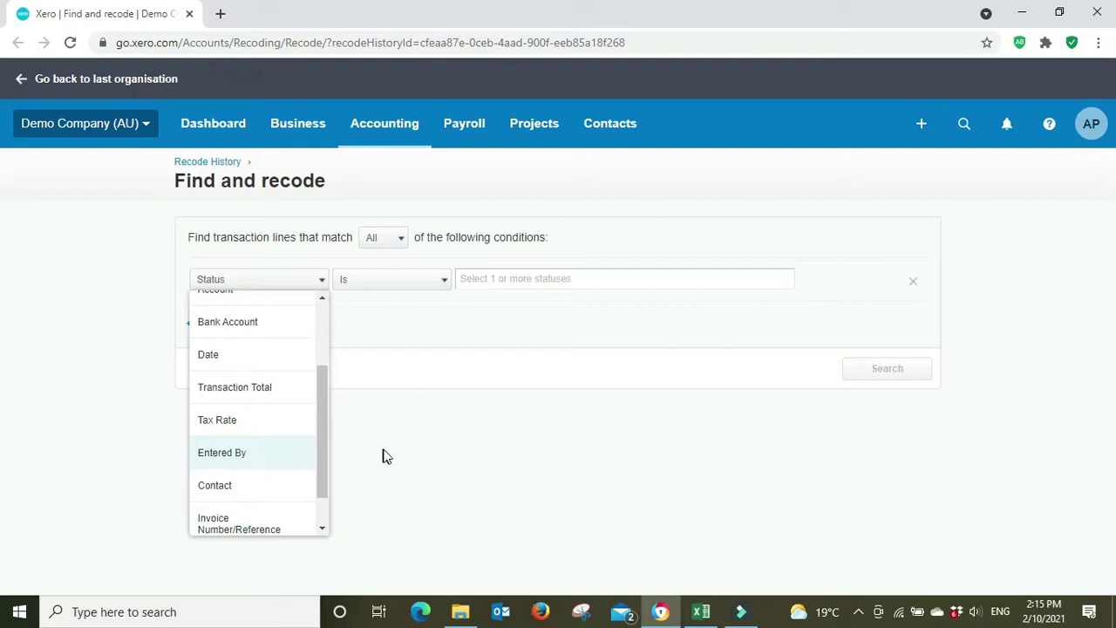
left_click(415, 454)
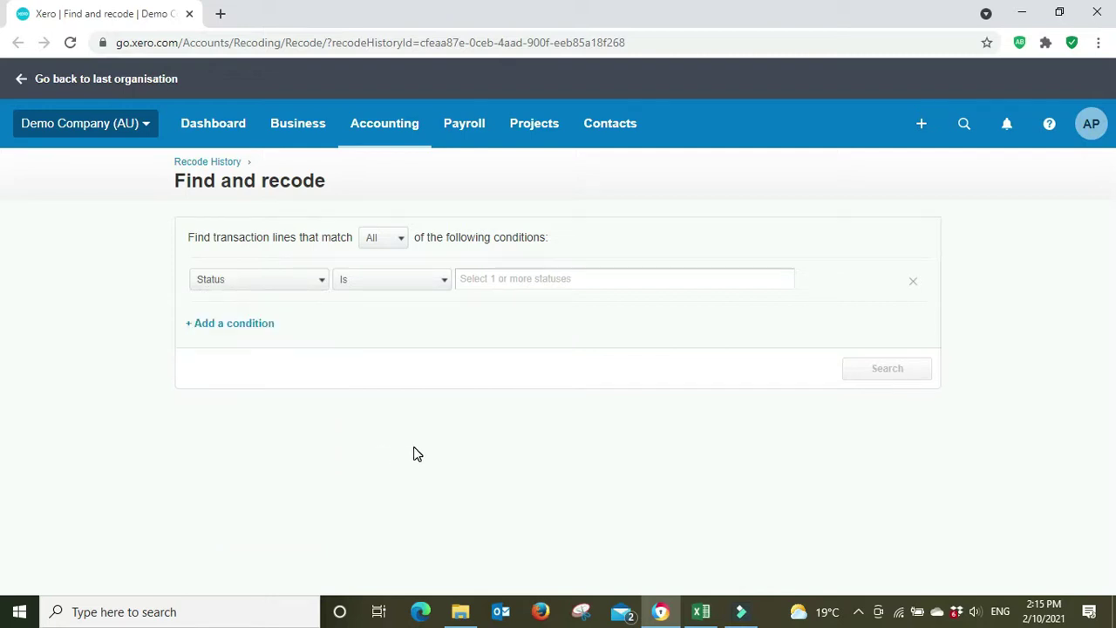
left_click(317, 284)
Change the condition to Region is Eastside and run the search
left_click_drag(320, 346, 311, 454)
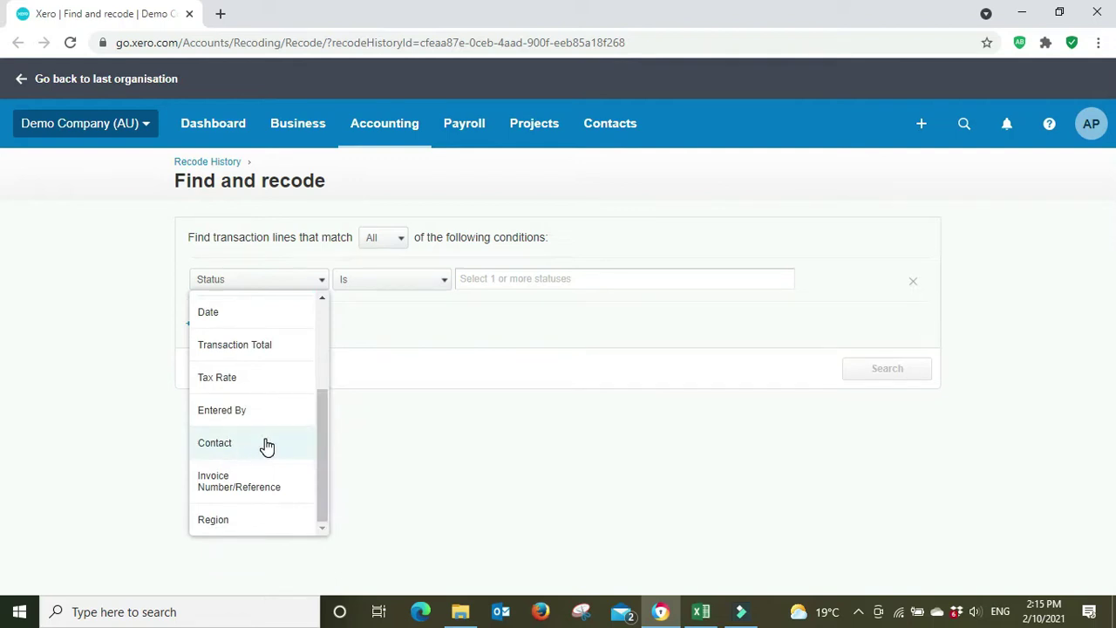
left_click(225, 526)
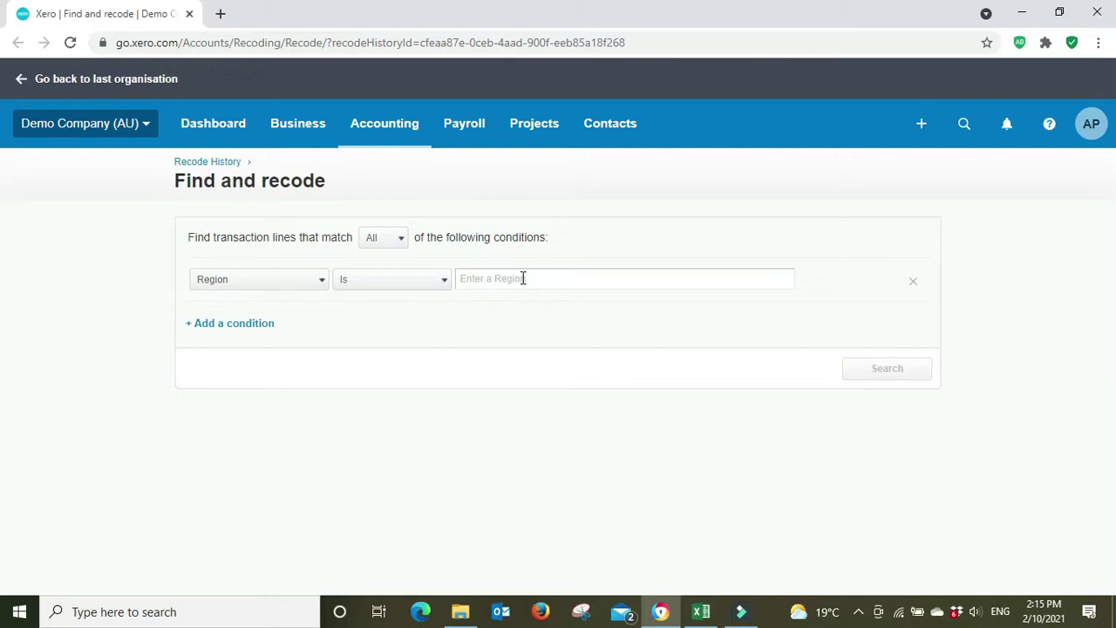
left_click(523, 279)
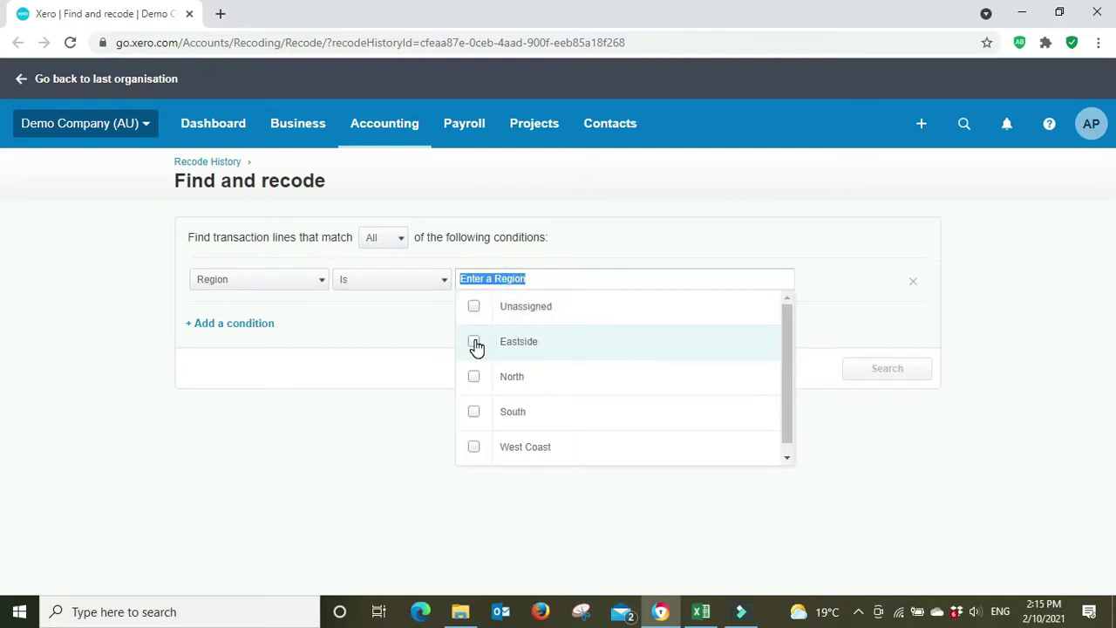
left_click(474, 342)
left_click(963, 506)
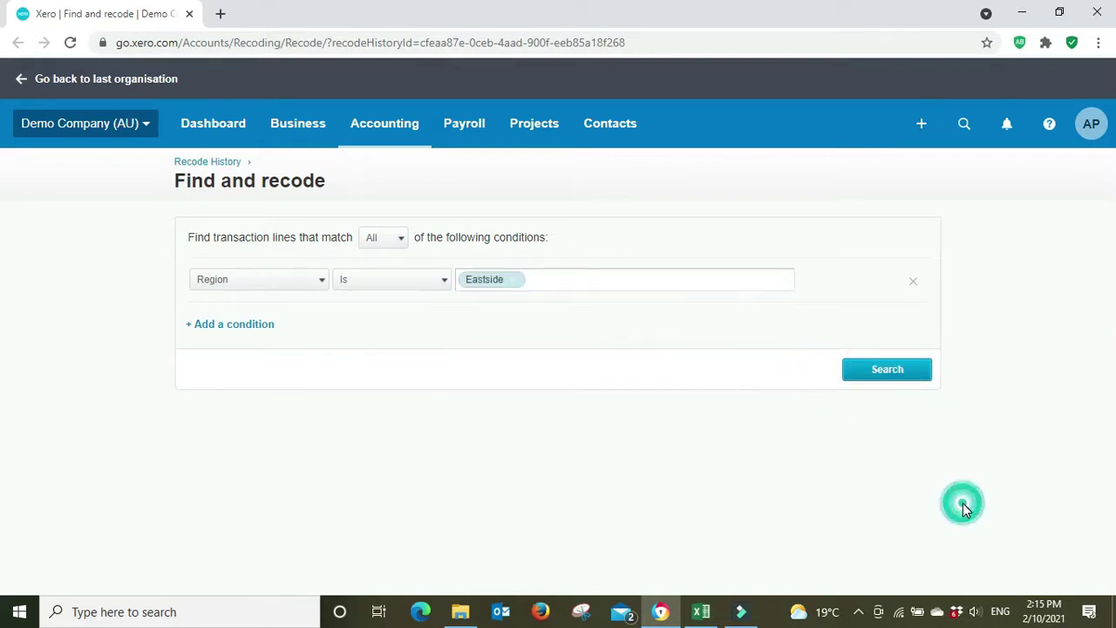
left_click(906, 370)
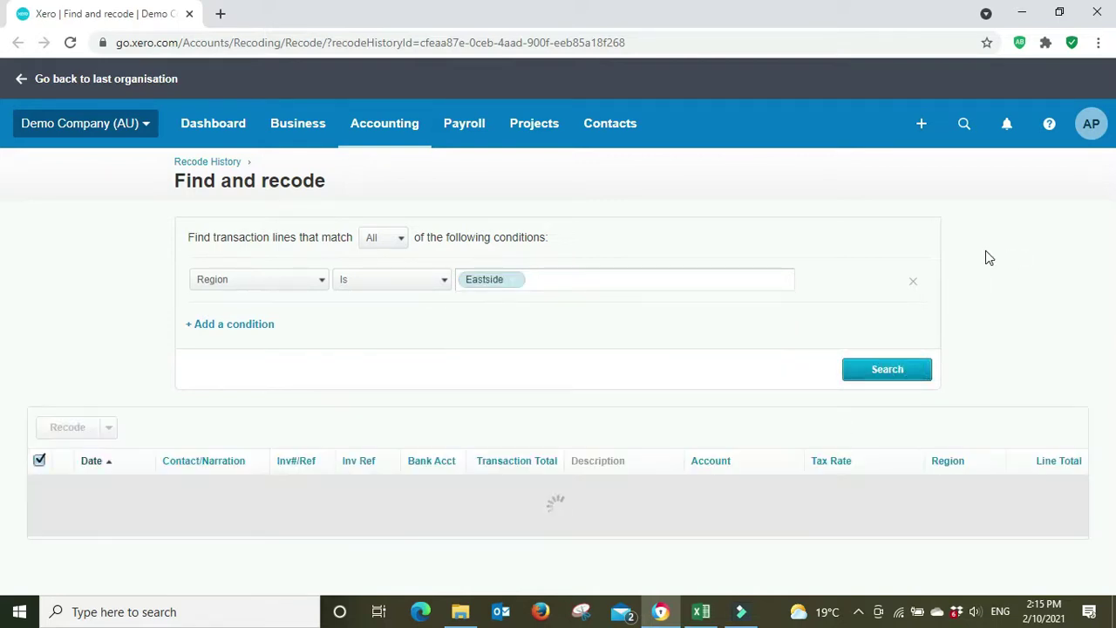
Review the Eastside results and select all 27 found lines
scroll(986, 252, "down", 4)
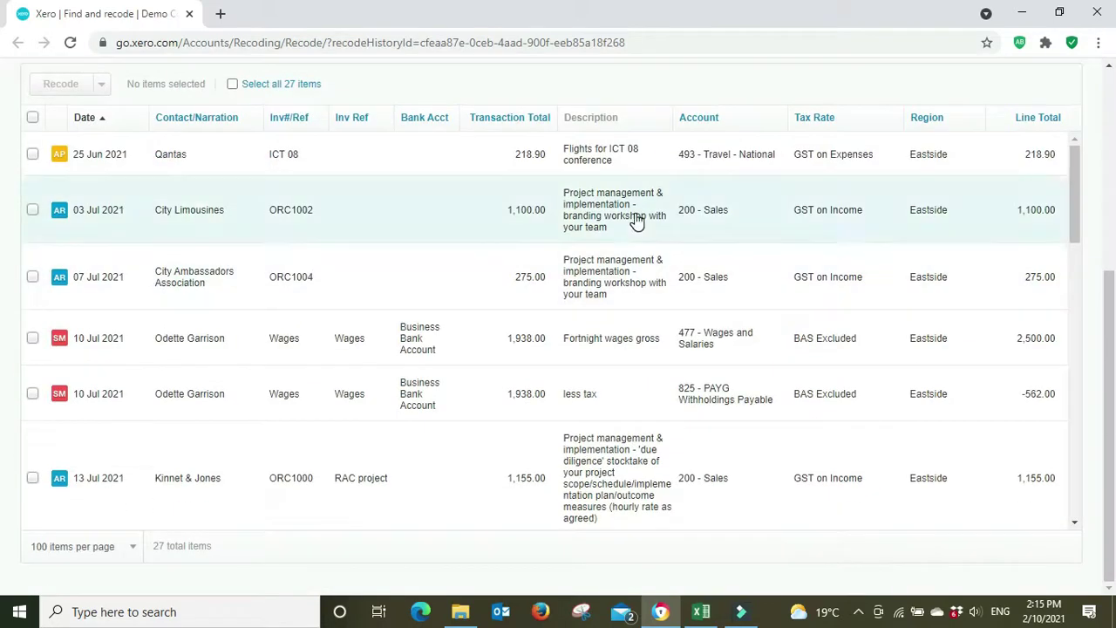
scroll(636, 219, "down", 7)
scroll(636, 219, "down", 3)
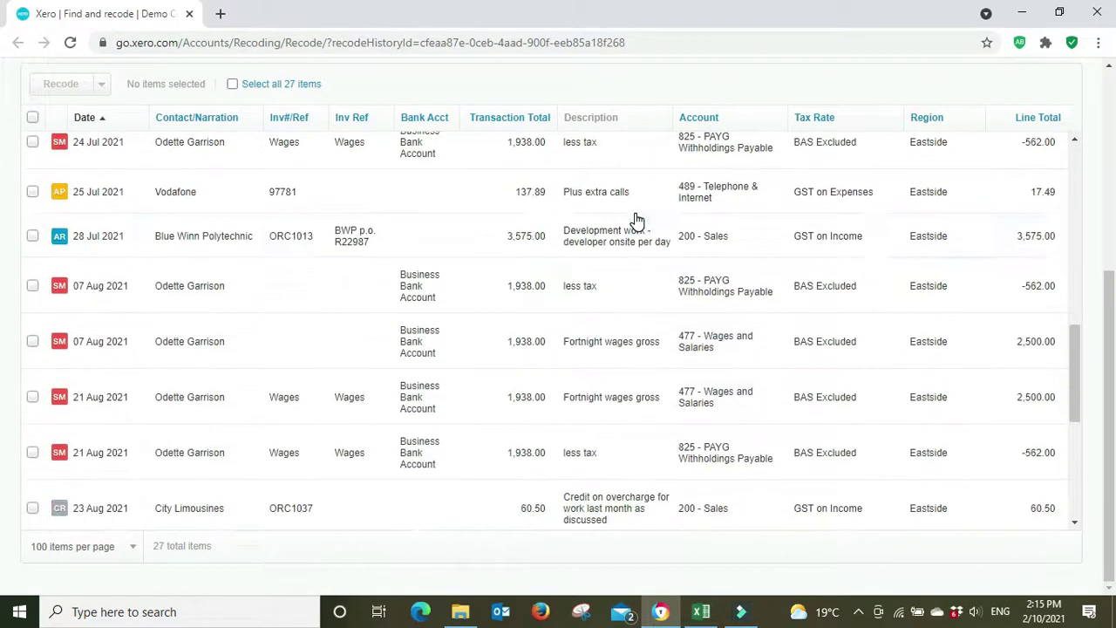
scroll(635, 219, "up", 9)
scroll(637, 222, "up", 5)
scroll(1020, 279, "down", 3)
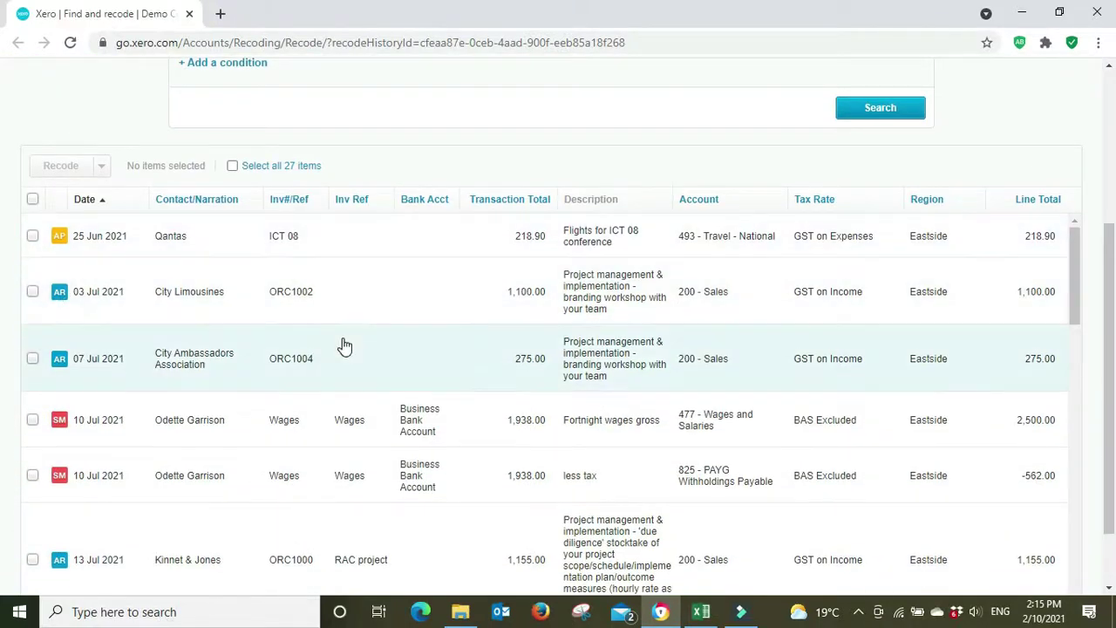
left_click(32, 291)
left_click(32, 359)
left_click(32, 419)
scroll(104, 398, "down", 4)
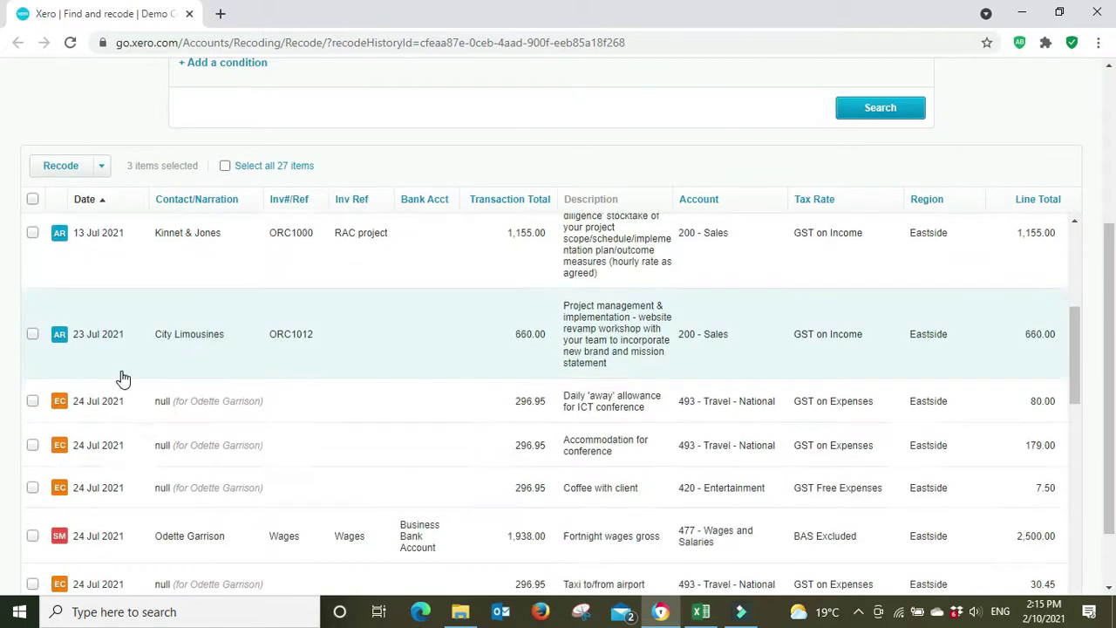
left_click(32, 401)
left_click(32, 445)
left_click(32, 487)
left_click(32, 200)
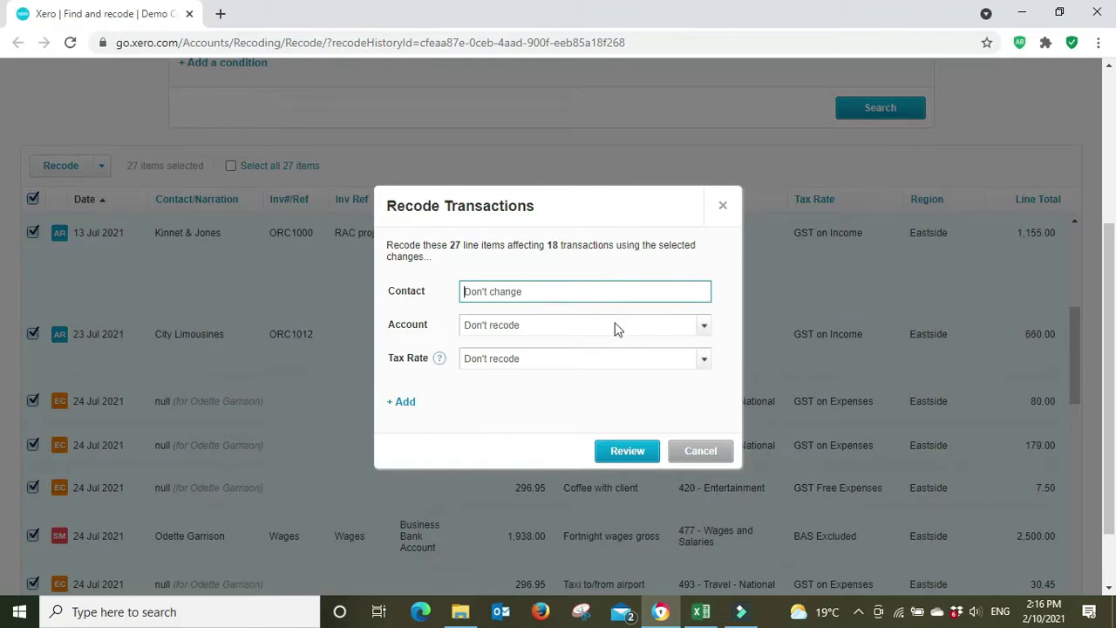
Recode the Region of all 27 selected lines to North and confirm
left_click(403, 401)
left_click(409, 426)
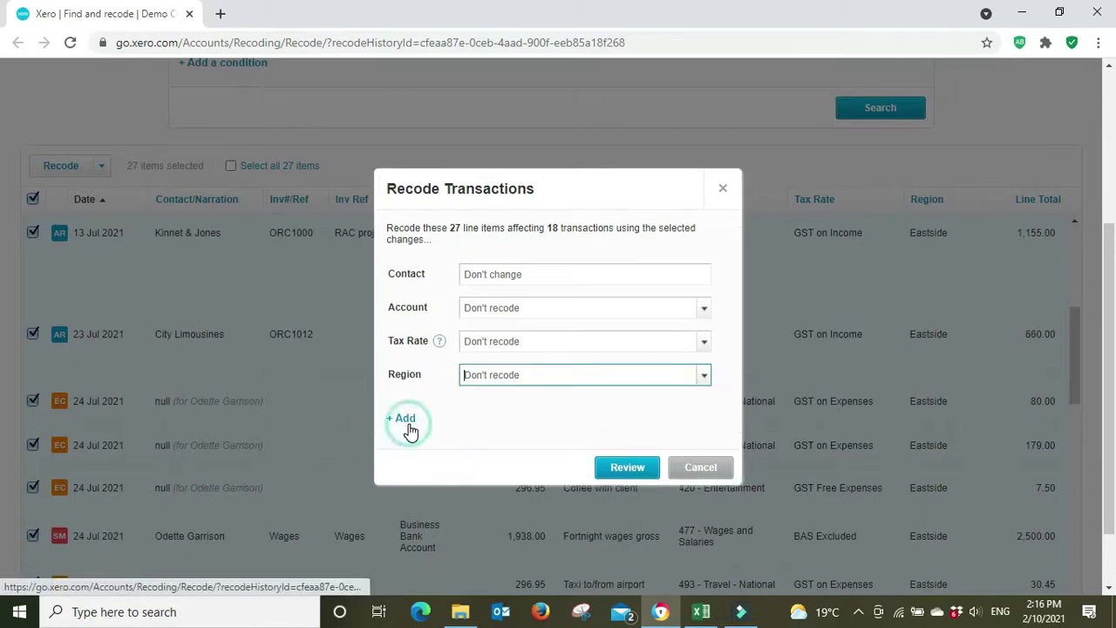
left_click(705, 376)
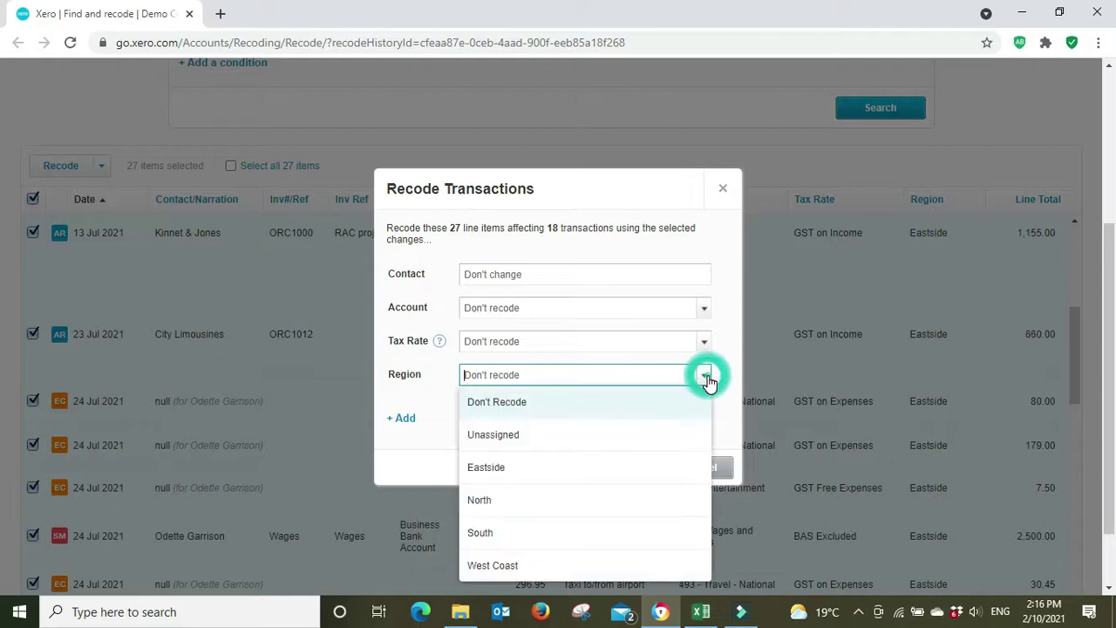
left_click(493, 502)
left_click(631, 476)
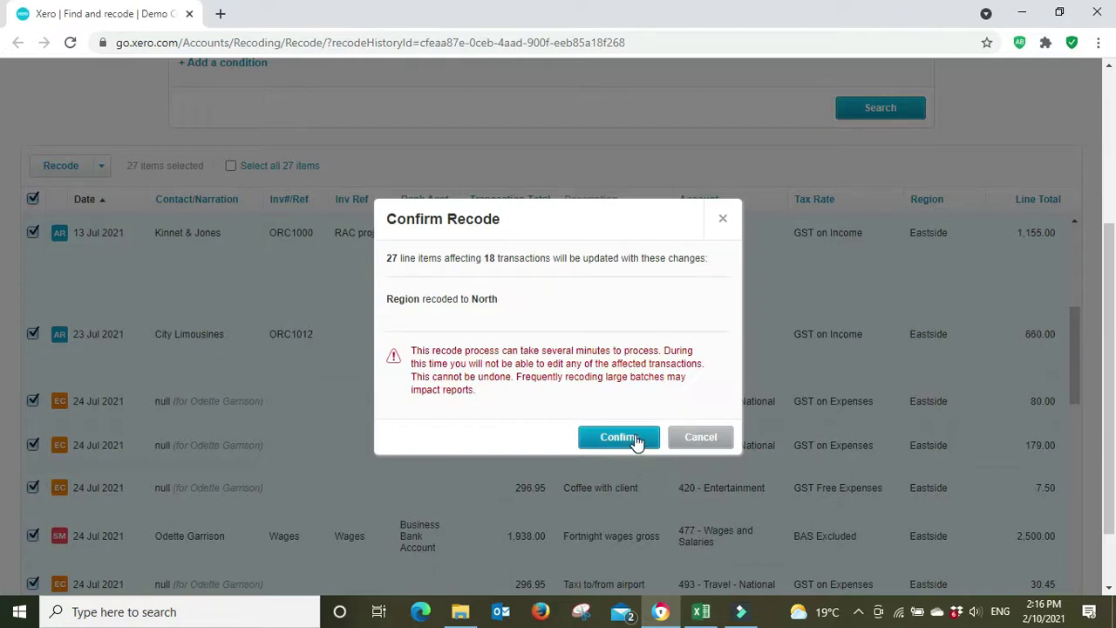
left_click(703, 437)
scroll(535, 349, "up", 6)
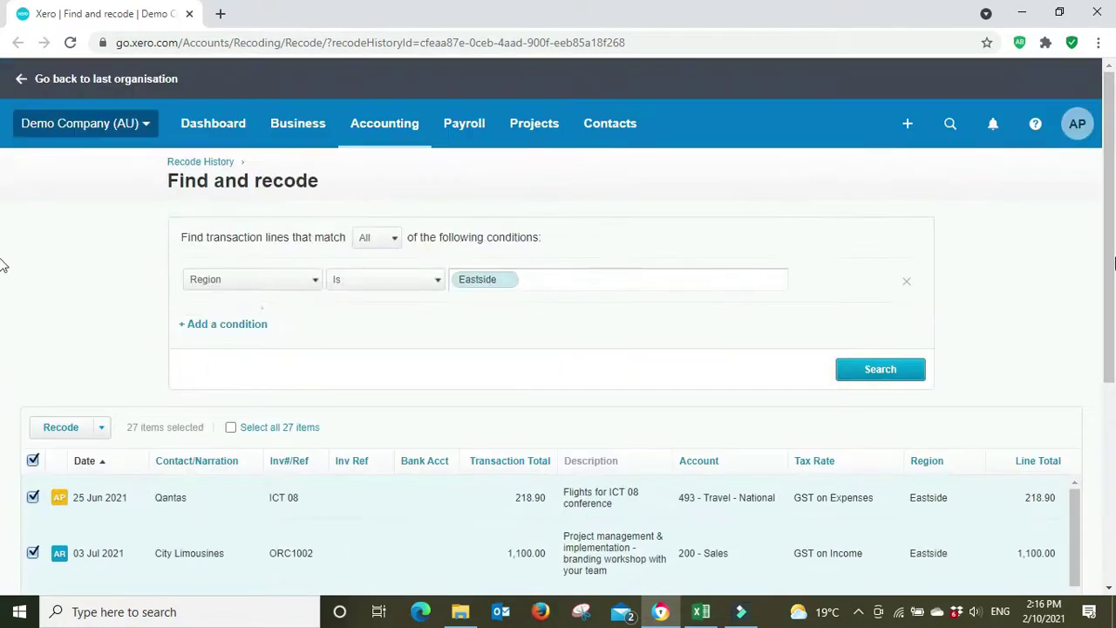
Delete the 'Region is Eastside' condition row and close the field list without adding another condition
left_click(1019, 298)
left_click(899, 285)
left_click(224, 280)
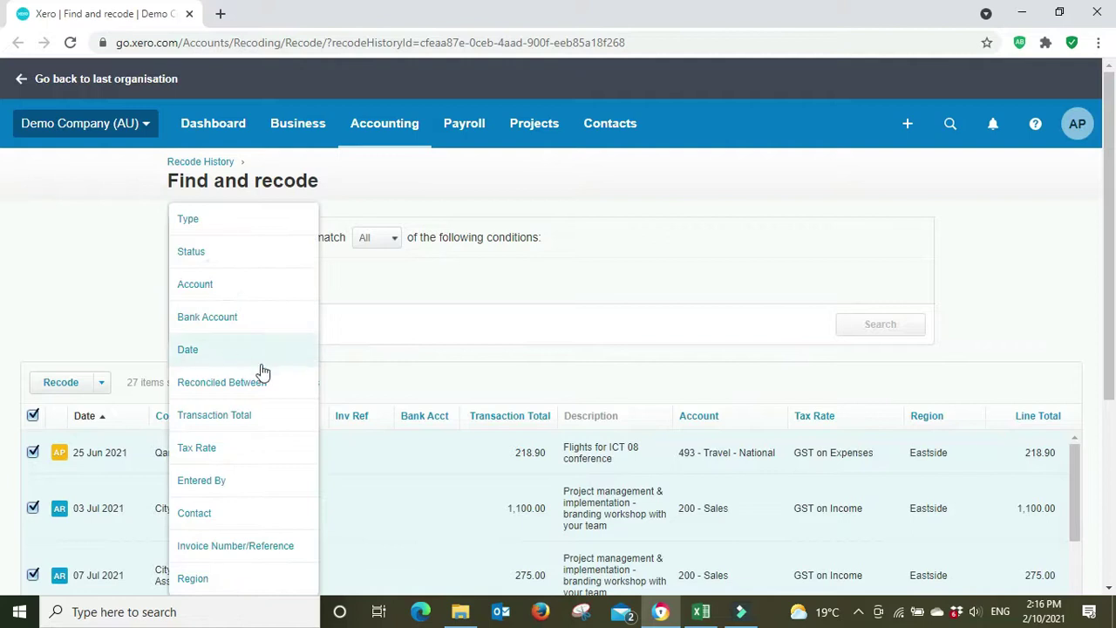
scroll(266, 375, "down", 2)
left_click(1054, 140)
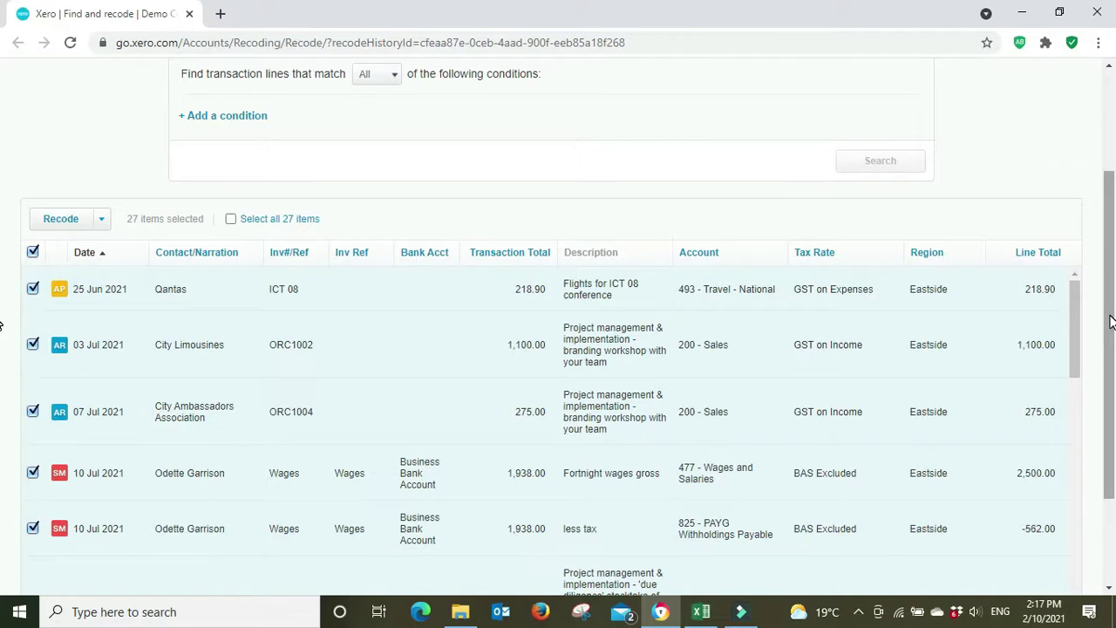
scroll(1110, 321, "down", 2)
scroll(1110, 319, "up", 4)
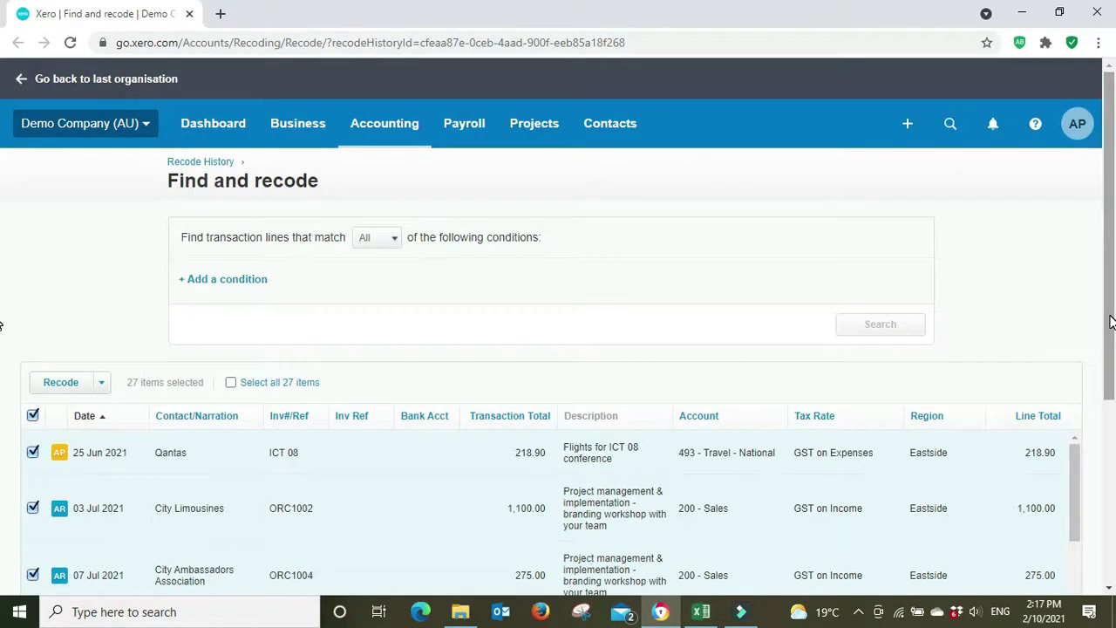